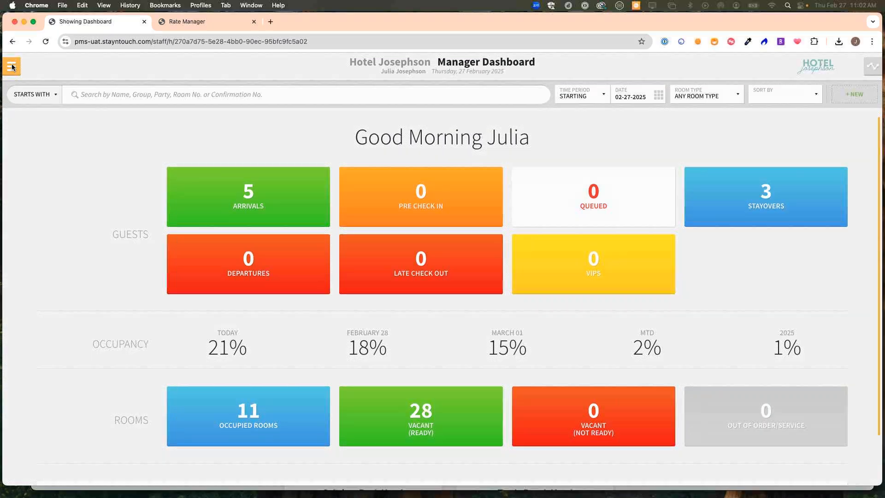
- Go to Hotel Admin's Hotel & Staff Stationery settings
left_click(12, 66)
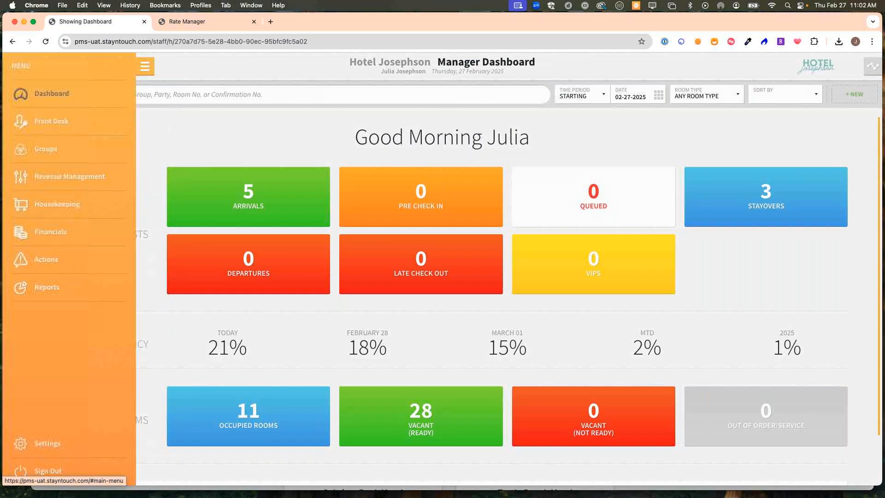
left_click(50, 442)
left_click(202, 120)
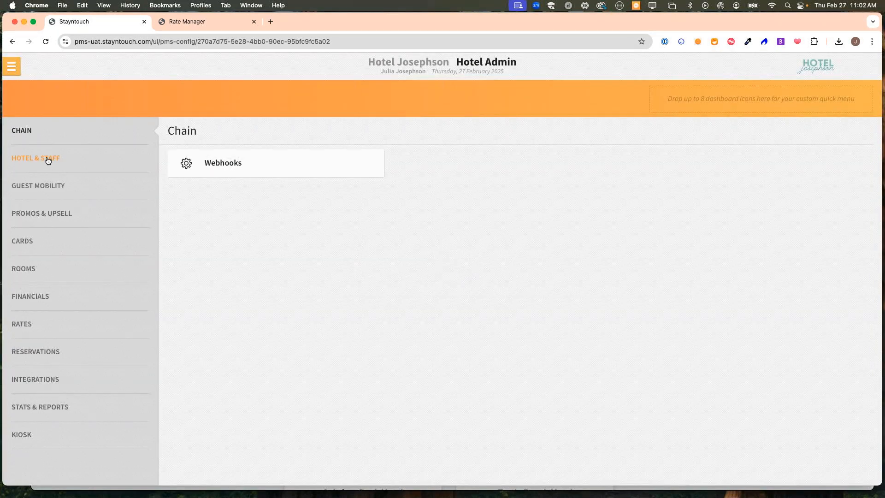
left_click(21, 159)
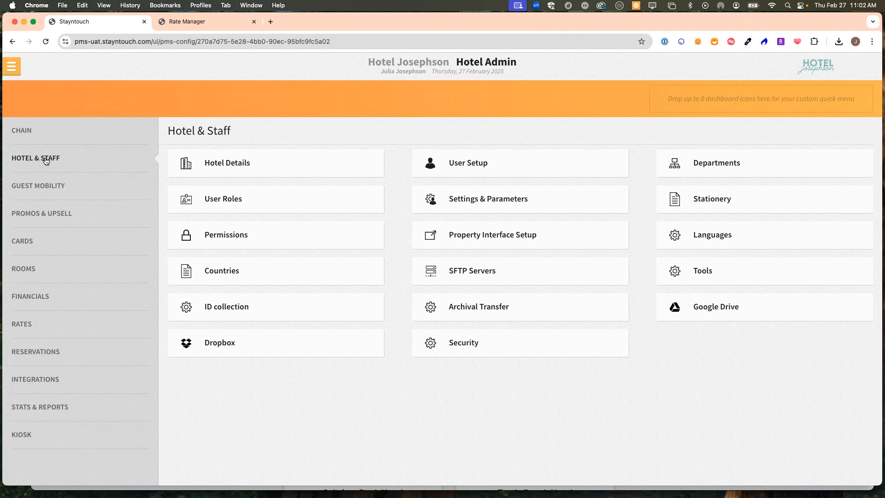
left_click(733, 199)
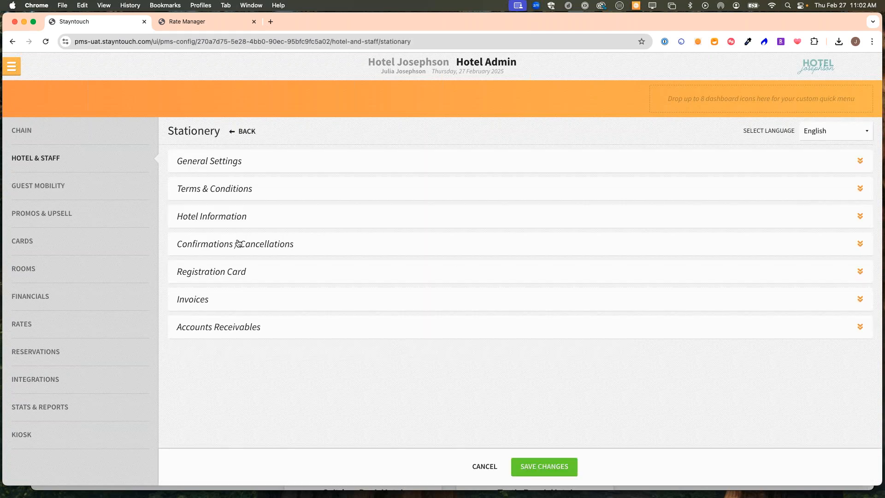
- Under Confirmations / Cancellations > Guest Confirmation, switch Print Confirmation Letter off
left_click(262, 249)
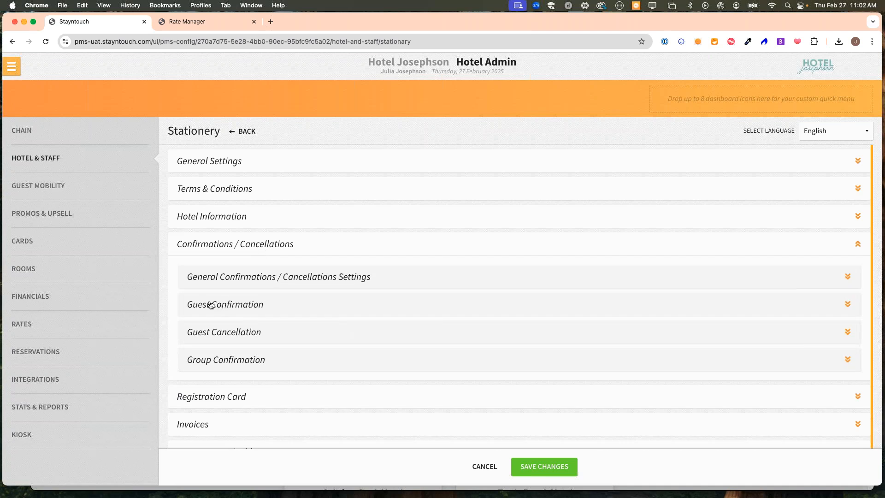
left_click(254, 307)
scroll(632, 318, "down", 4)
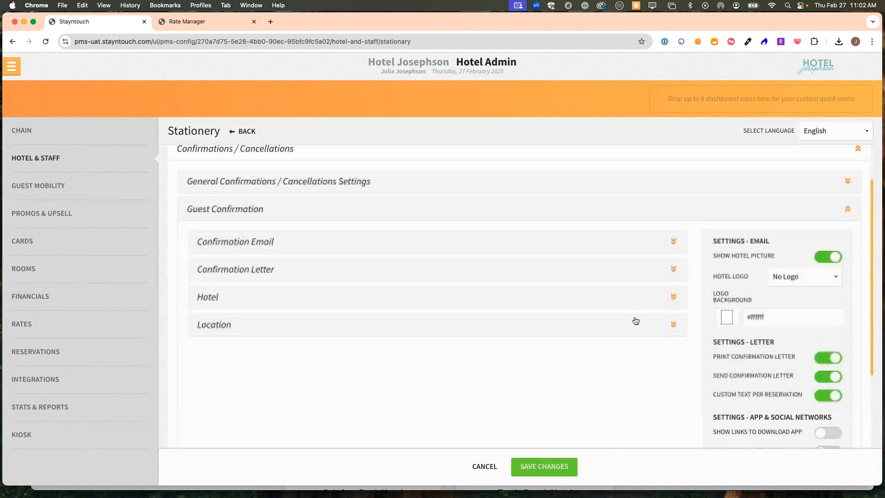
scroll(741, 309, "down", 1)
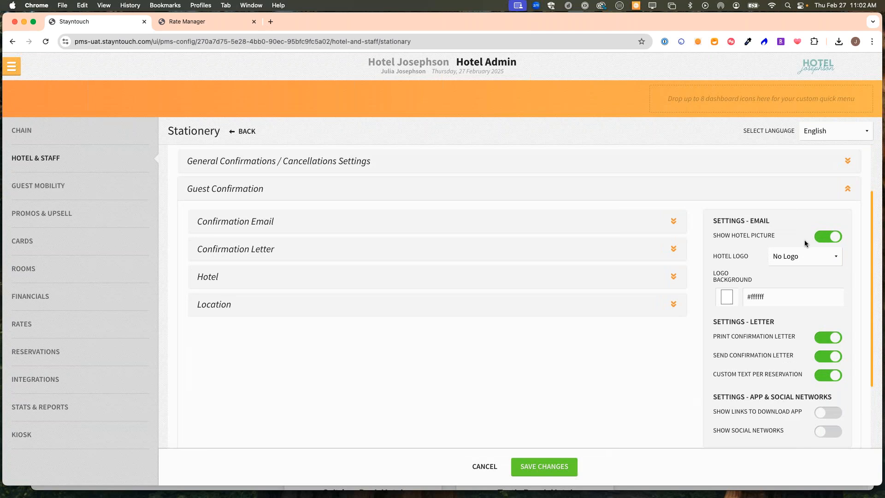
left_click(835, 340)
- Turn Print Confirmation Letter back on and save the Stationery settings
left_click(825, 340)
left_click(541, 464)
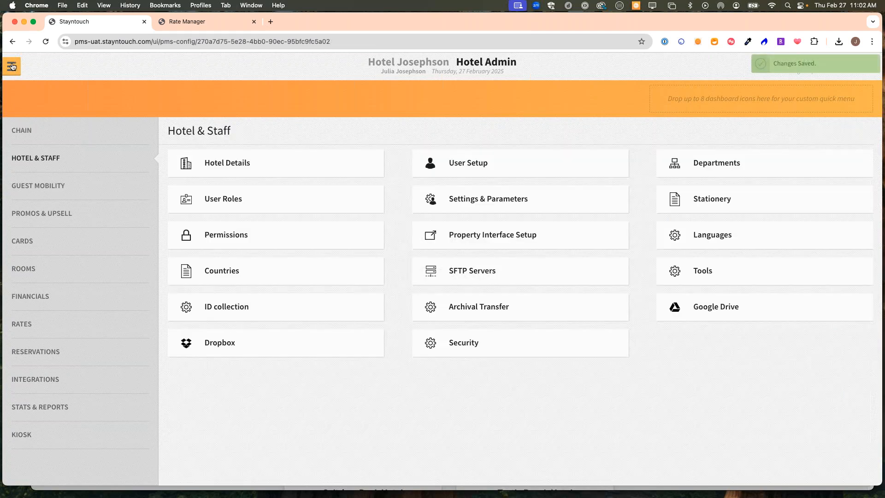
left_click(12, 67)
- From the dashboard's Arrivals, open a reservation's Confirmation window
left_click(32, 95)
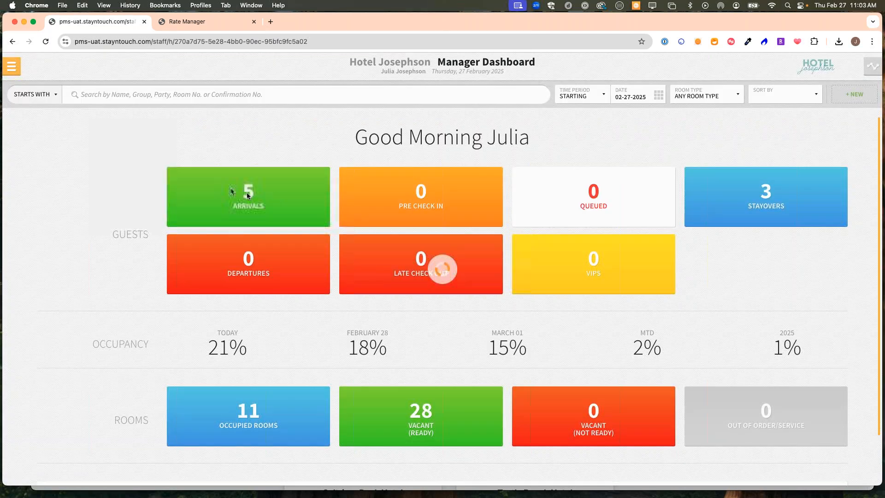
left_click(247, 192)
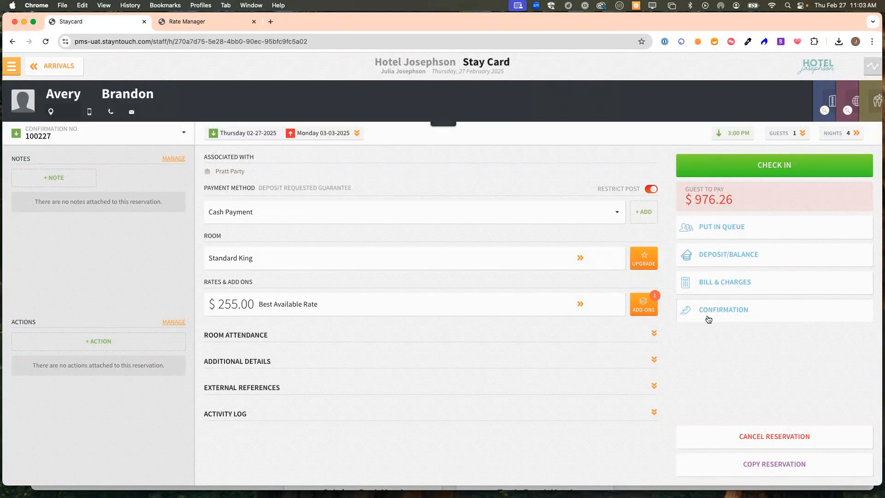
left_click(752, 314)
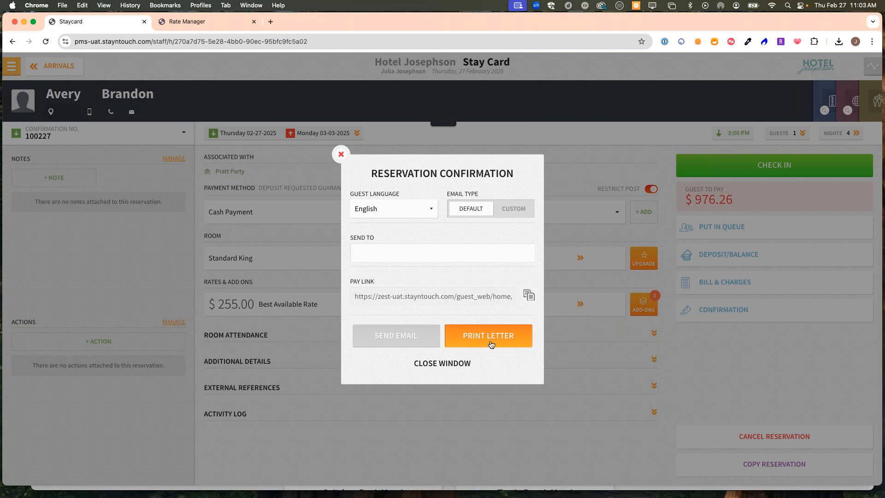
- Preview the letter with Save as PDF destination, cancel it, close the window and return to Arrivals
left_click(490, 343)
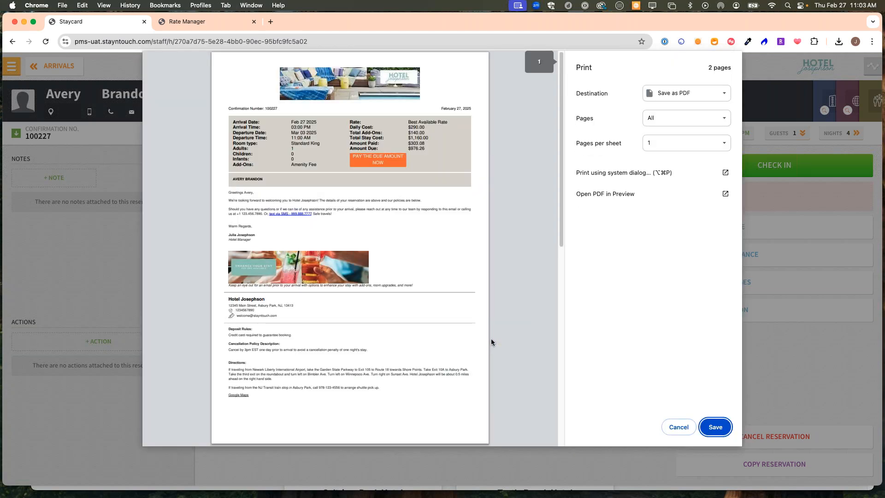
left_click(664, 99)
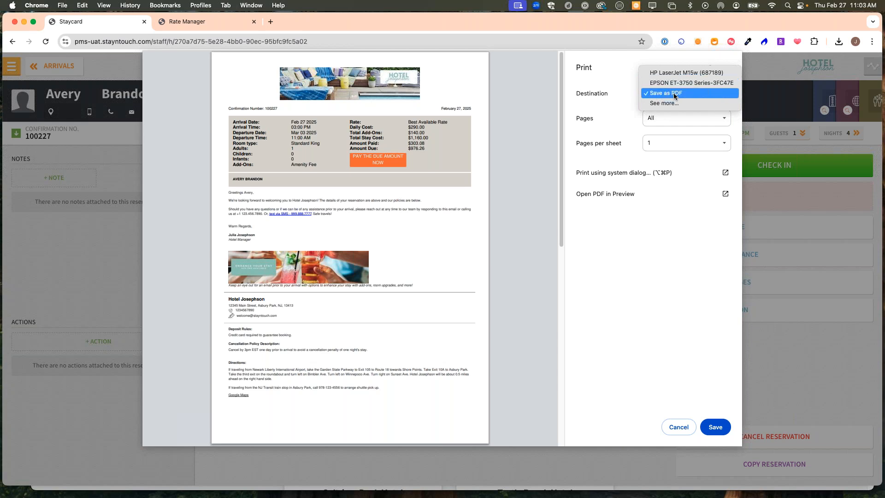
left_click(674, 93)
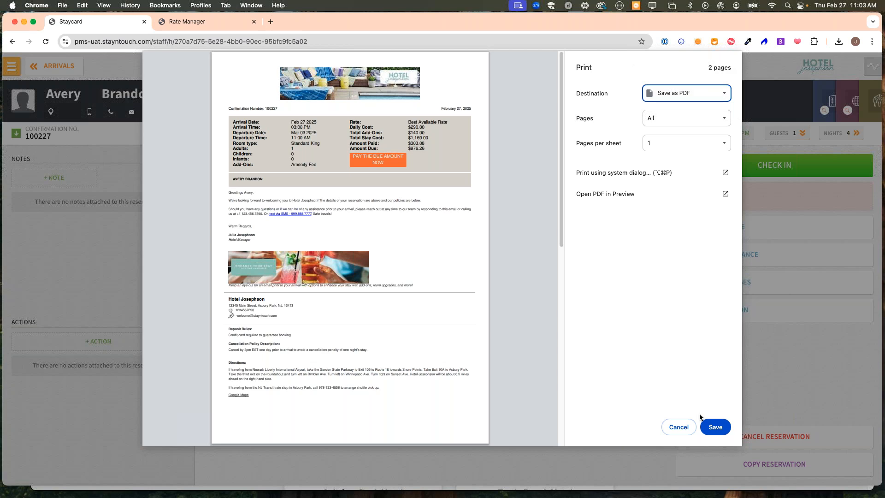
left_click(681, 425)
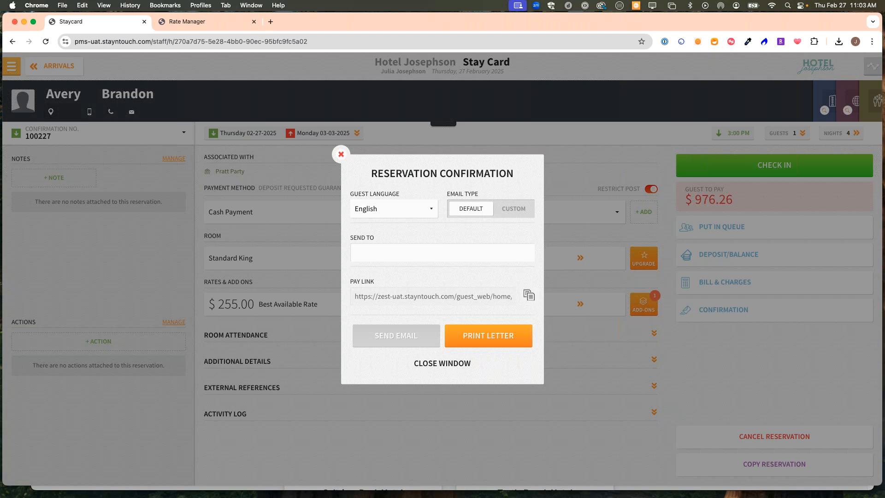
left_click(451, 364)
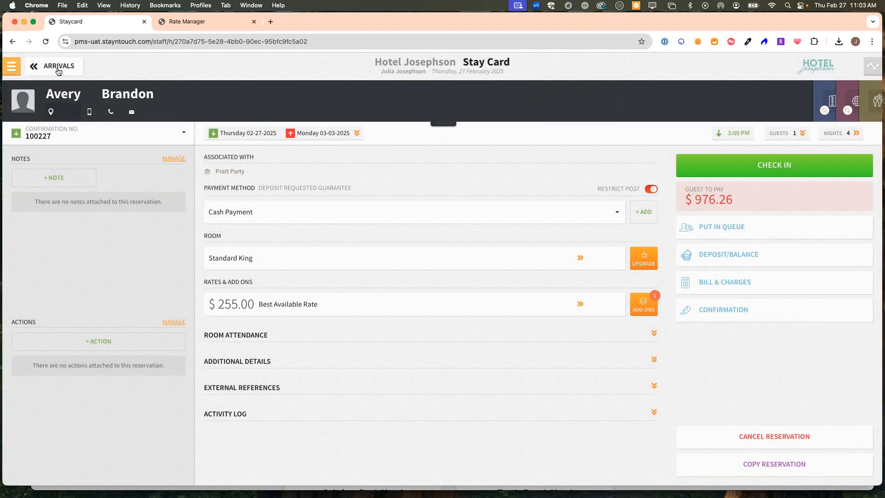
left_click(54, 67)
- Return to the Manager Dashboard showing 5 arrivals, 3 stayovers and 21% occupancy
left_click(54, 68)
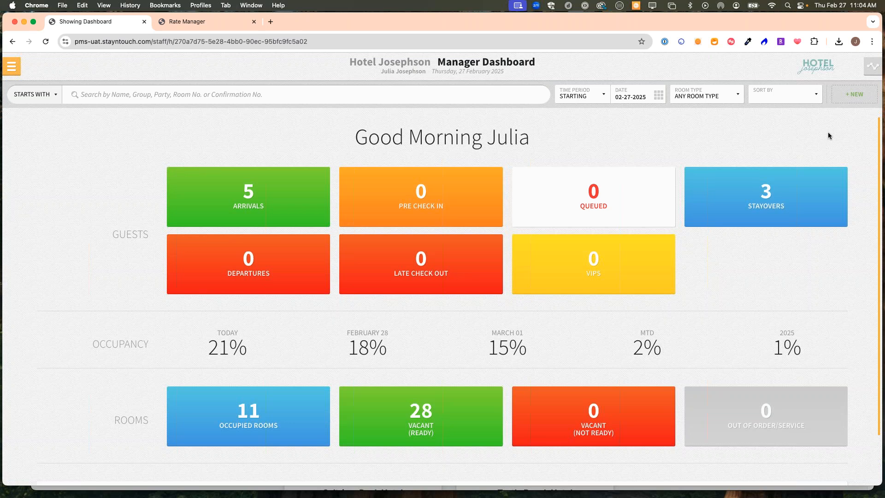
- Start a new reservation for 2 nights and 2 rooms from 27 February 2025 and find rates
left_click(851, 95)
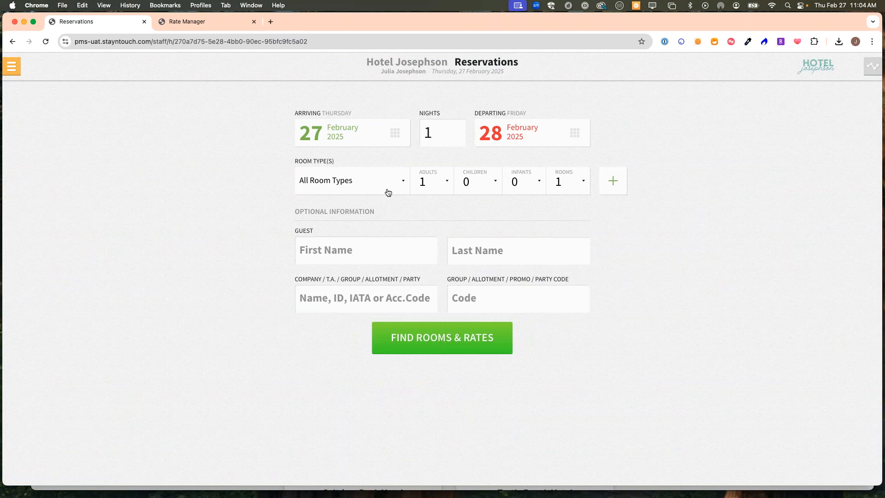
double_click(438, 134)
type("2")
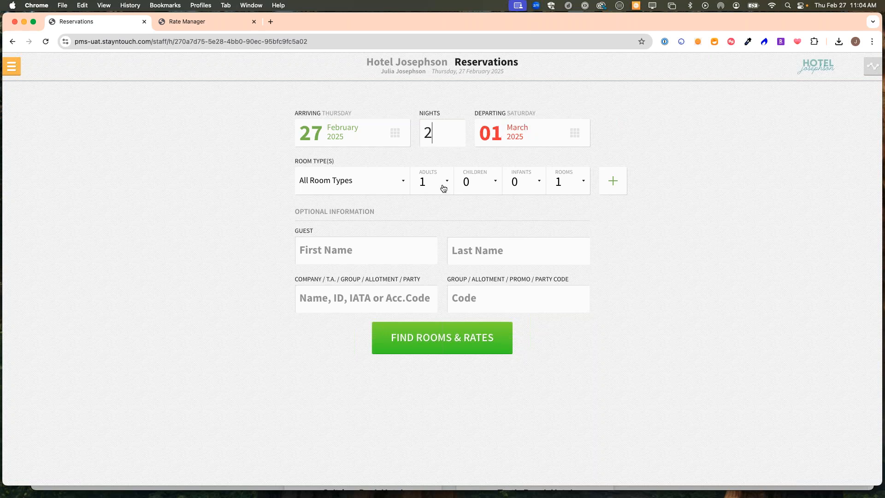
left_click(579, 185)
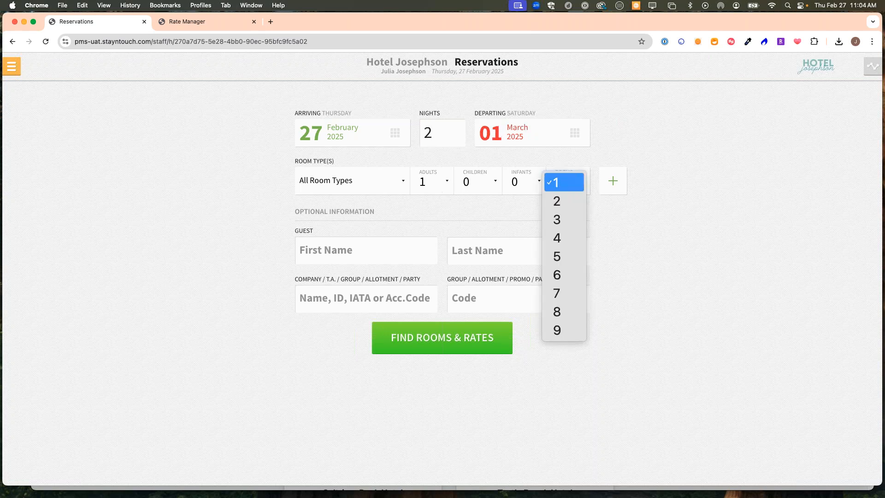
left_click(565, 210)
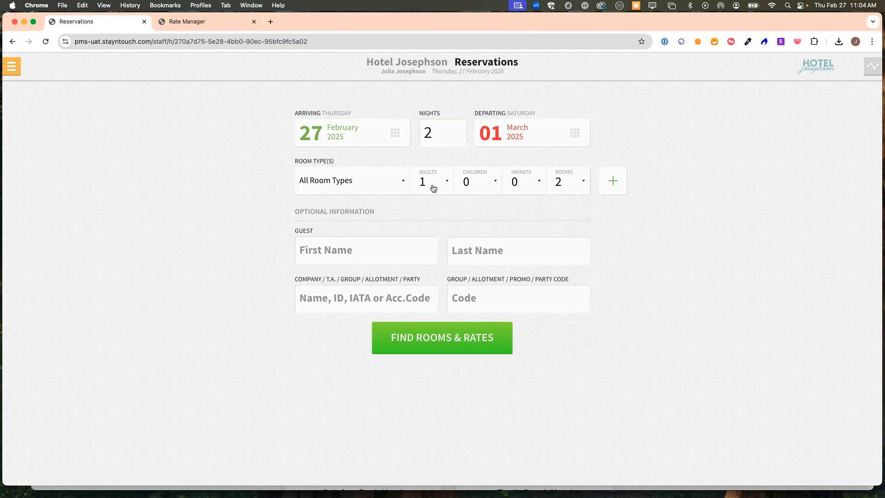
left_click(472, 338)
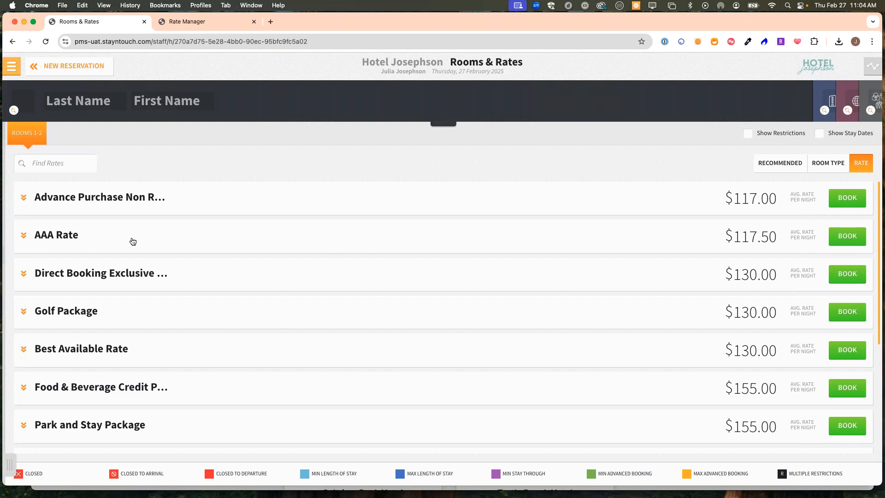
- Book Standard King at the AAA Rate, skipping the Enhance Stay add-ons
left_click(361, 254)
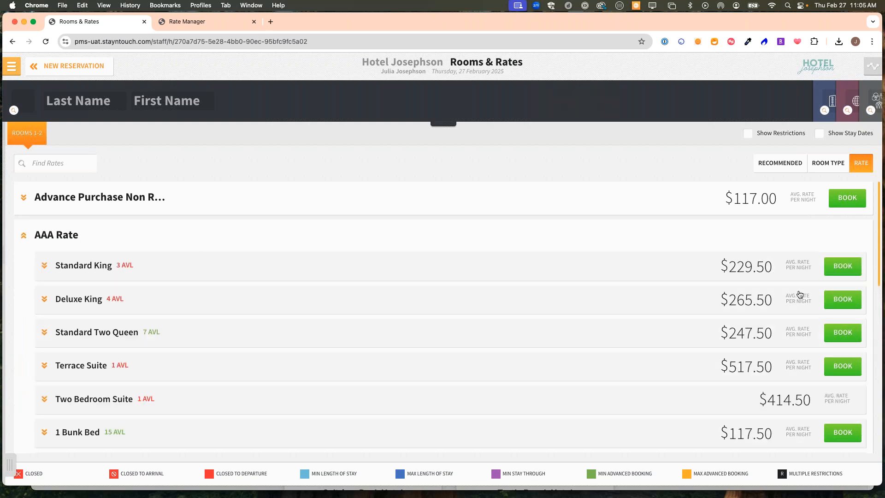
left_click(834, 270)
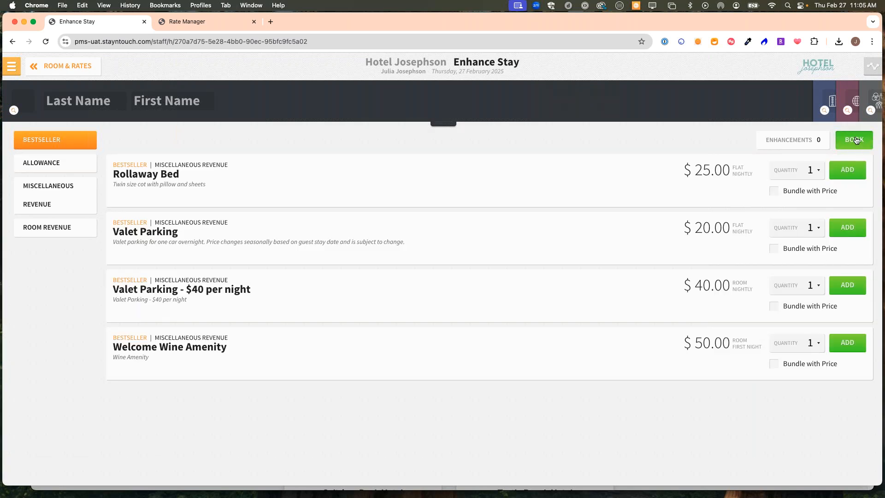
left_click(856, 140)
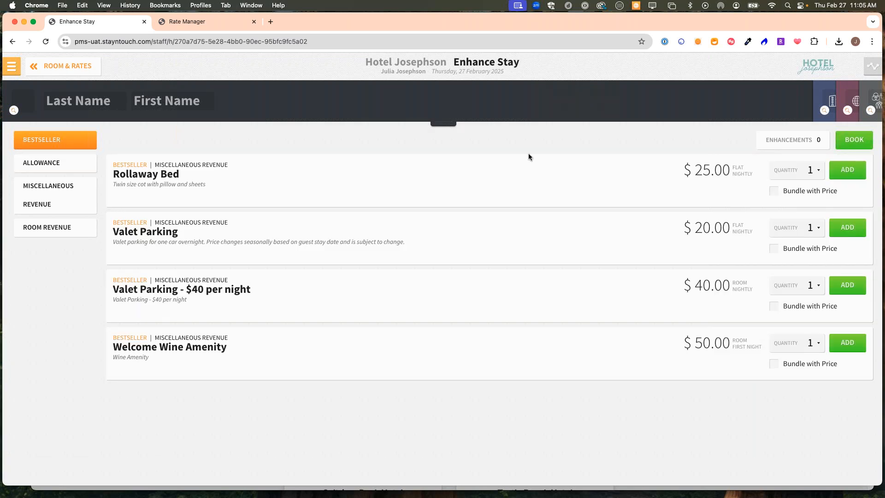
- Search the guest by last and first name and attach the matching profile
left_click(83, 107)
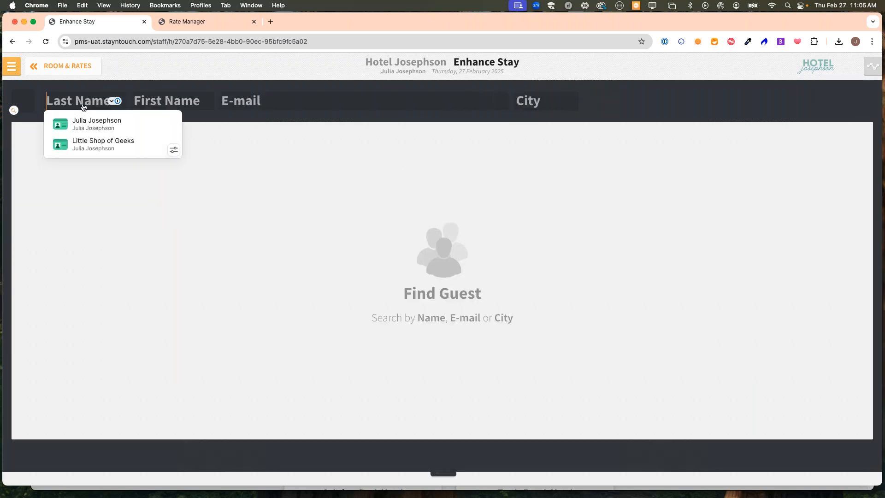
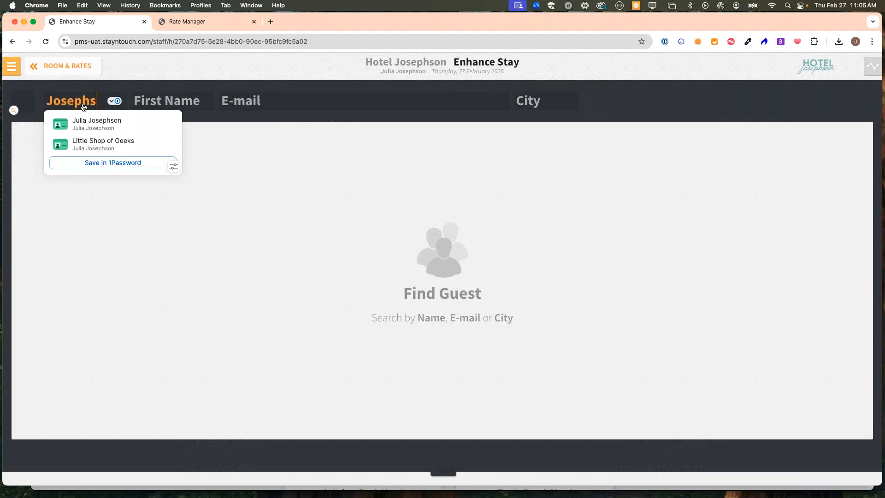
key("Tab")
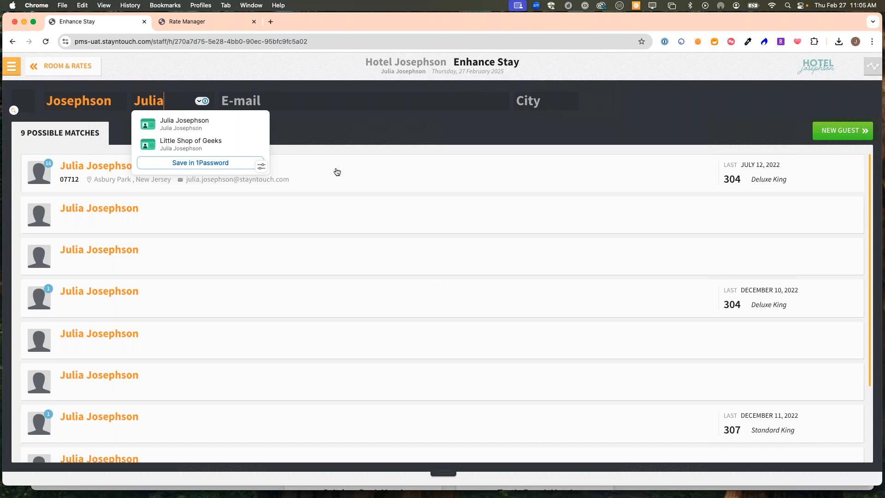
left_click(337, 172)
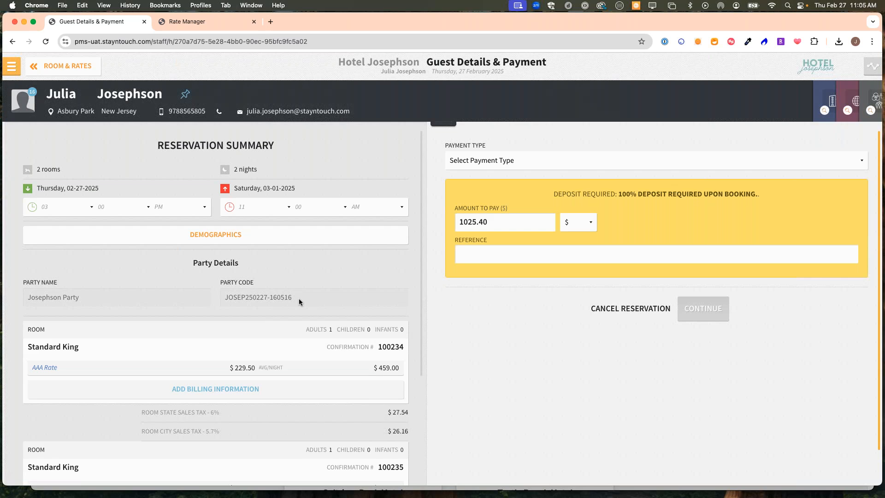
- Pay the $1,025.40 deposit in cash and continue the booking
left_click(535, 163)
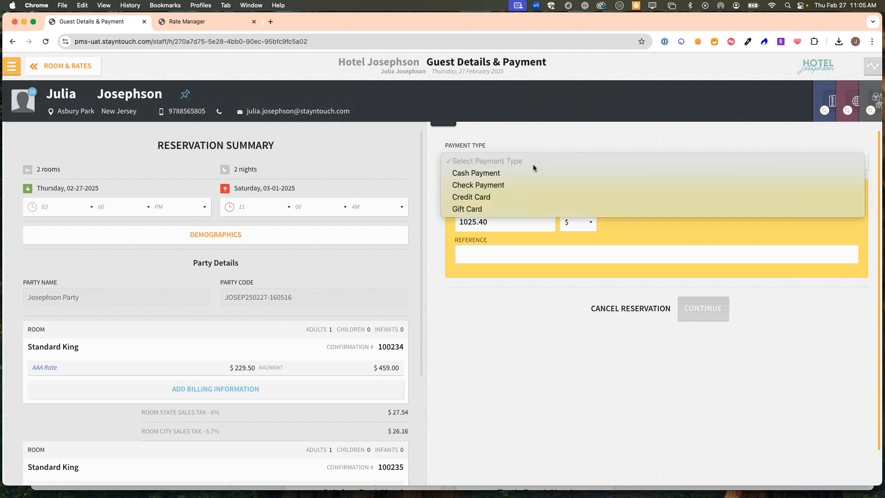
left_click(495, 173)
left_click(684, 286)
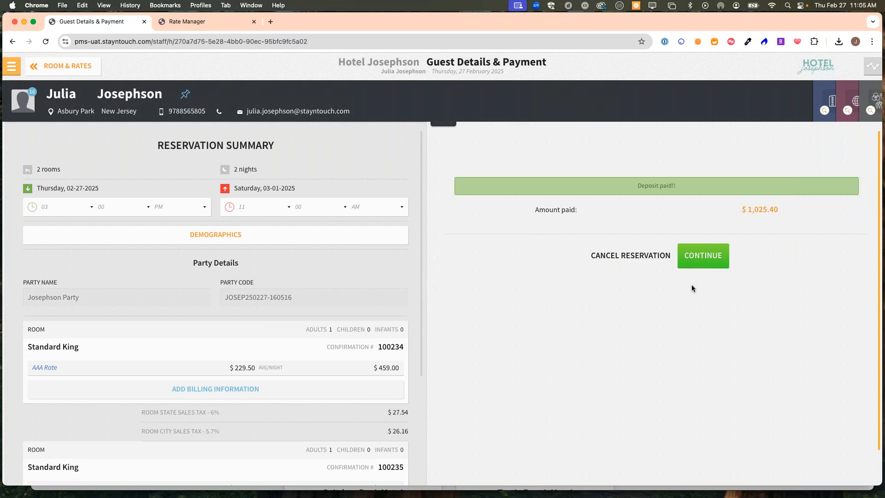
left_click(695, 252)
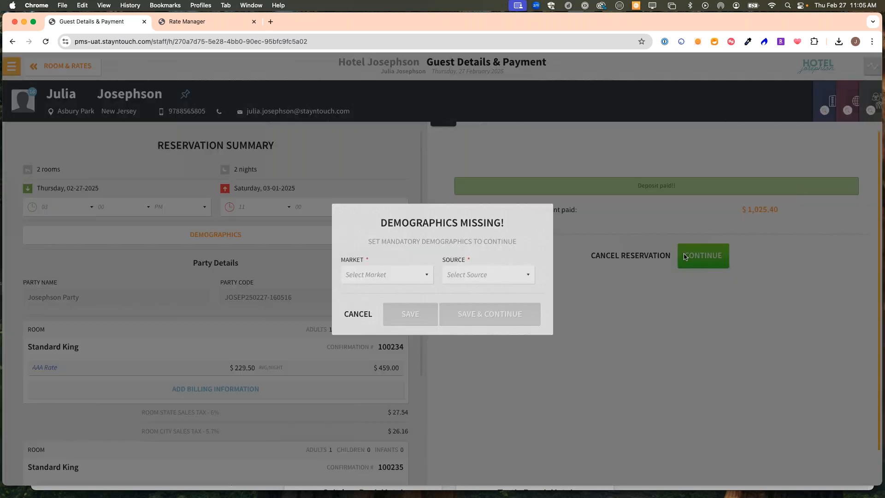
- Set Market to retail and Source to PHONE CALL, then save and continue
left_click(398, 275)
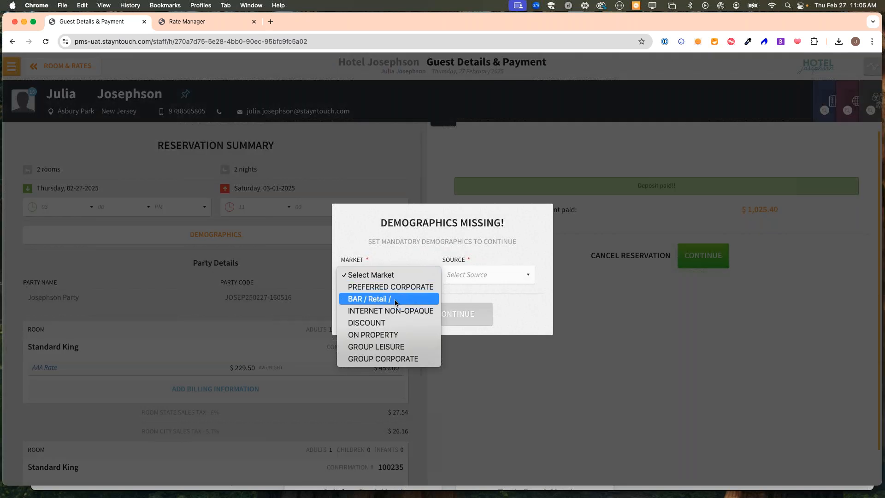
left_click(396, 299)
left_click(491, 275)
left_click(477, 285)
left_click(455, 316)
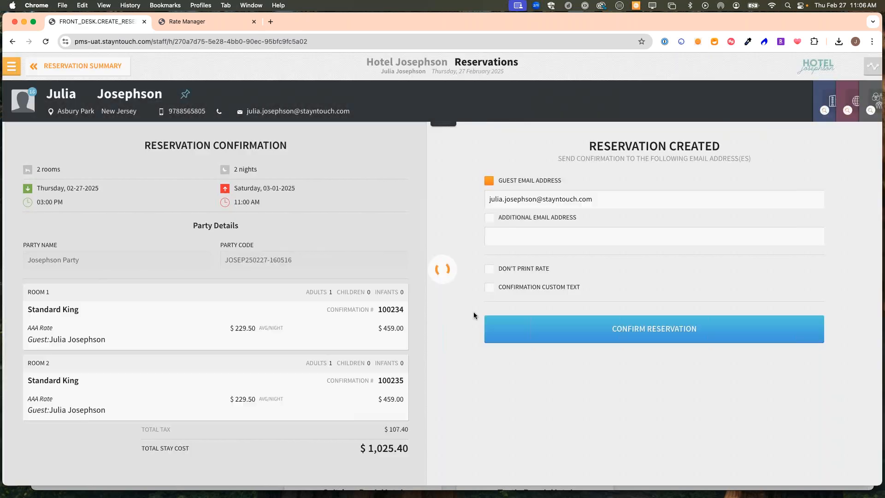
- Confirm the booking, open its stay card, switch to reservation 100235 and show its linked party
left_click(576, 373)
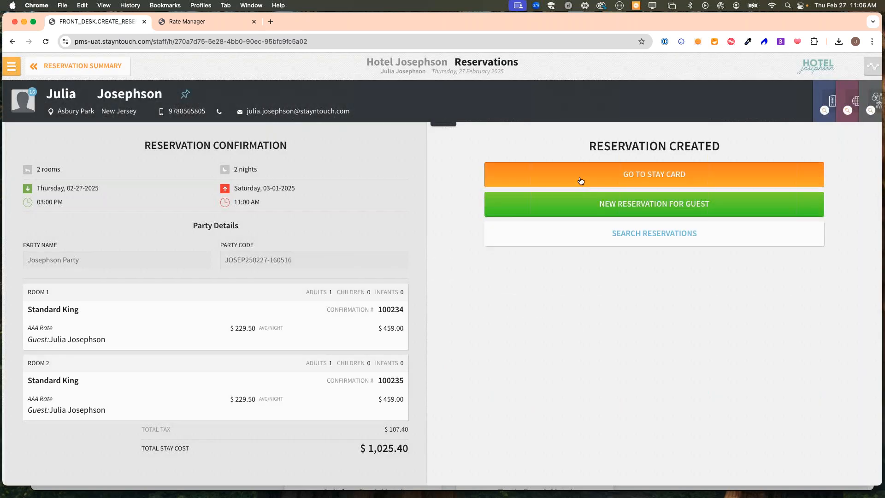
left_click(580, 178)
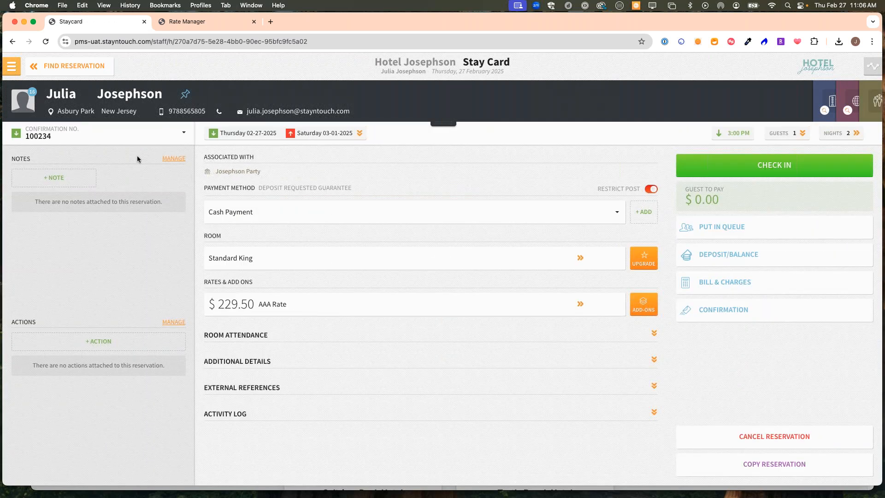
left_click(106, 134)
left_click(58, 190)
left_click(875, 100)
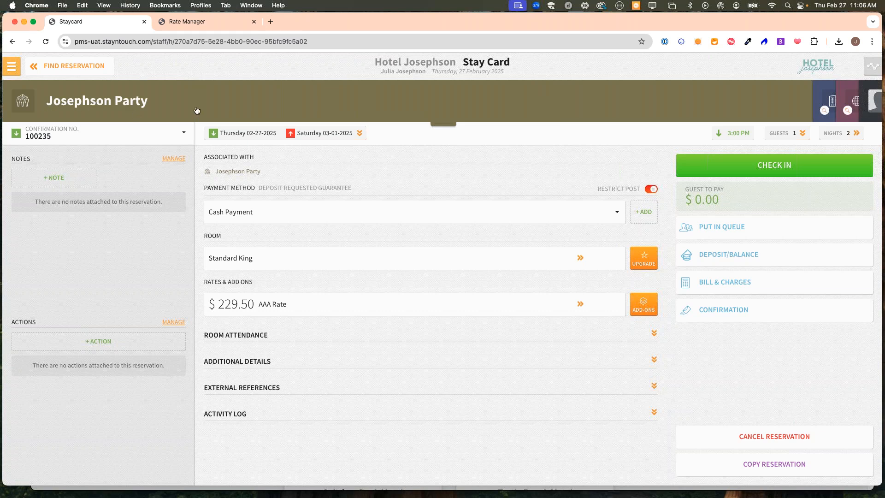
- In Party Info, rename the party to the guest's Bachelorette Party
left_click(444, 124)
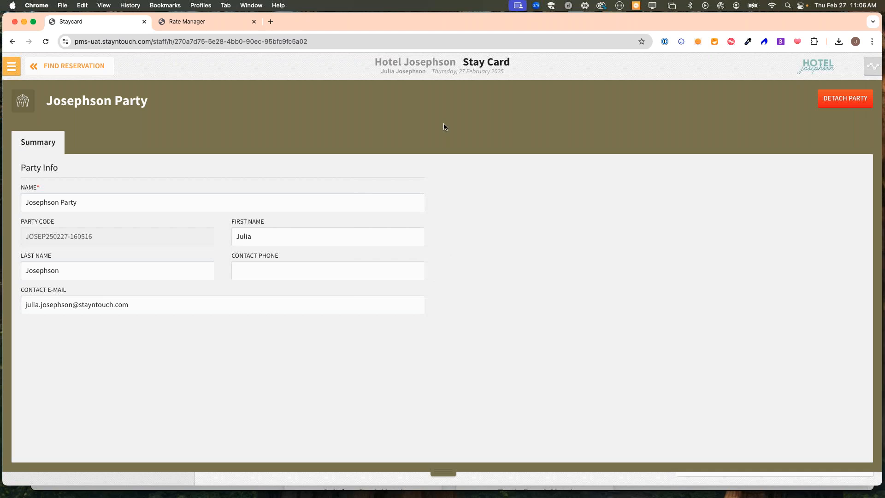
left_click(95, 206)
left_click(85, 203)
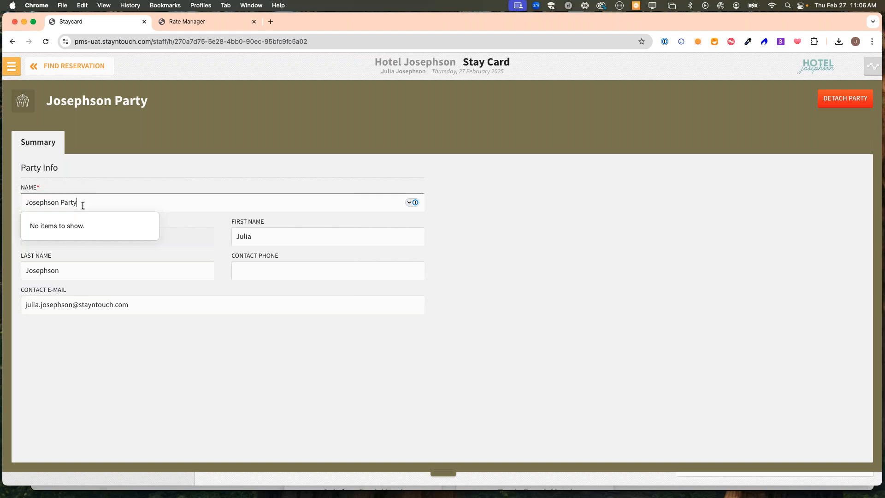
double_click(59, 202)
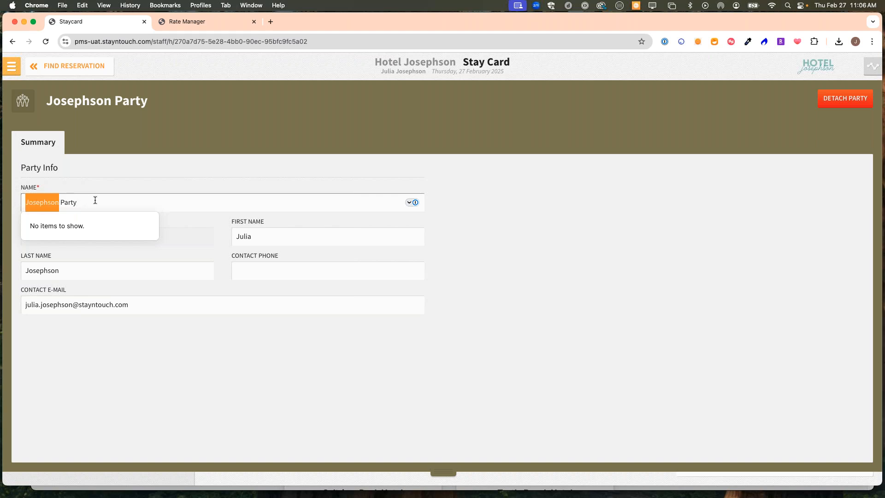
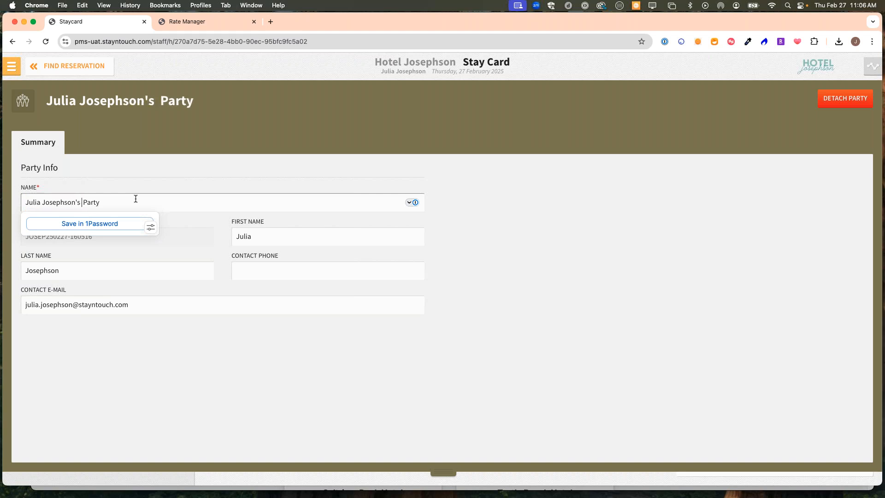
type("Bachelorette")
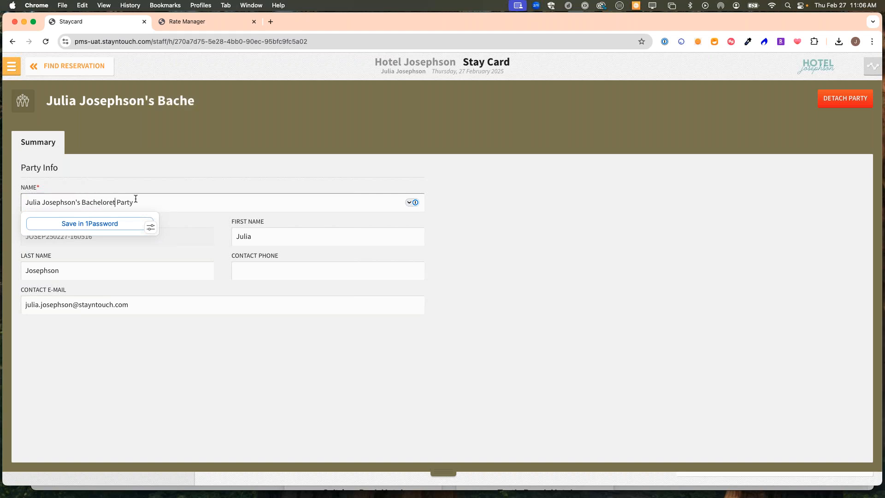
left_click(565, 256)
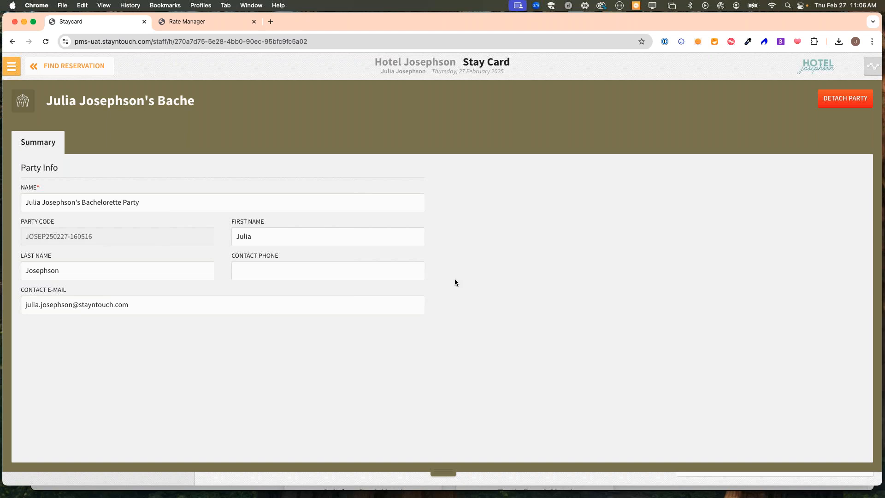
- Review the party contact's first name, phone, e-mail and party code fields
left_click(279, 243)
left_click(275, 271)
left_click_drag(140, 308, 24, 310)
left_click(88, 305)
left_click(415, 379)
left_click_drag(105, 237, 24, 240)
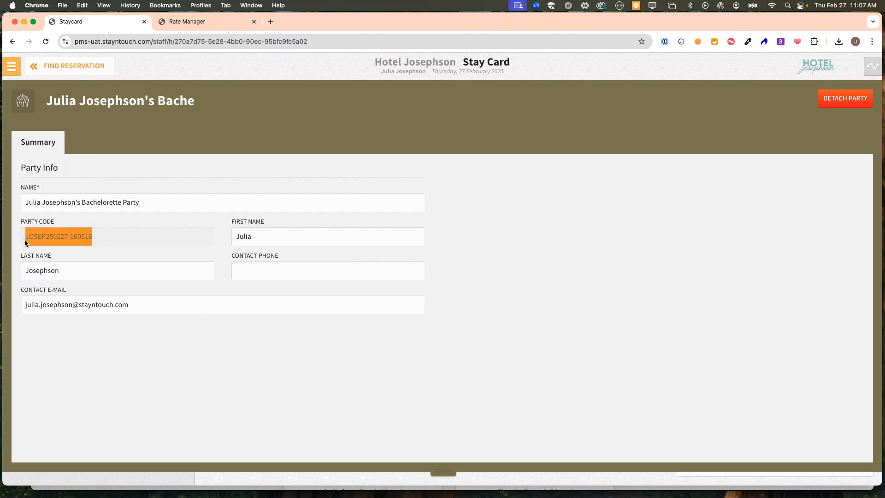
left_click(261, 384)
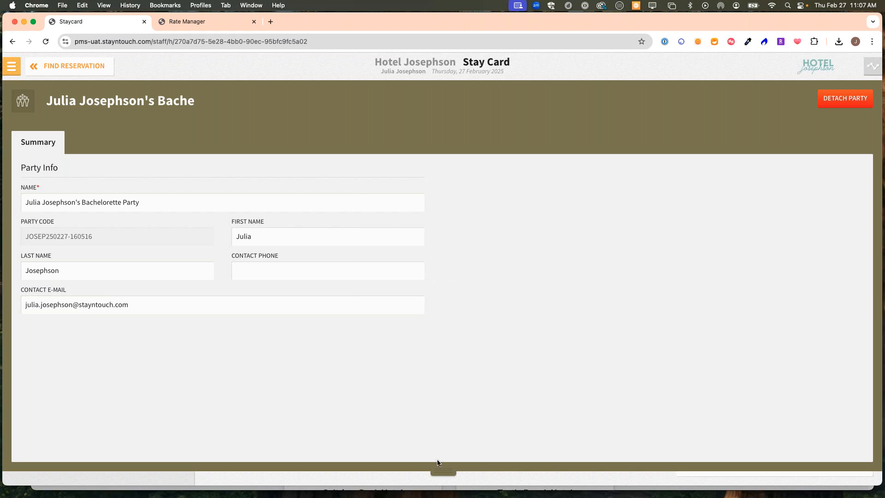
- Close the party form to return to reservation 100235's stay card
left_click(444, 472)
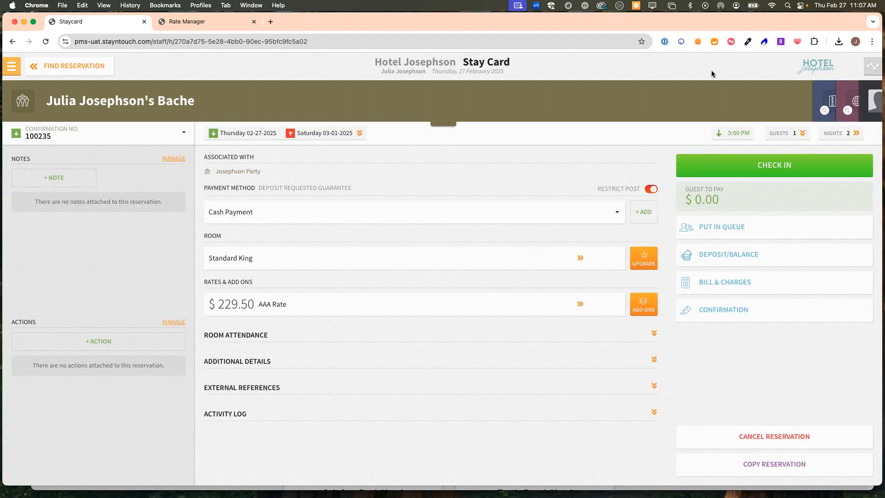
left_click(435, 126)
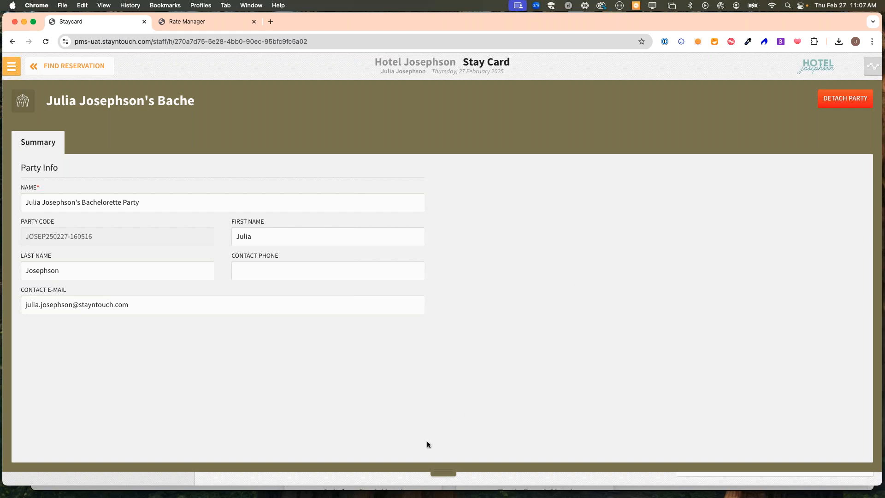
left_click(445, 476)
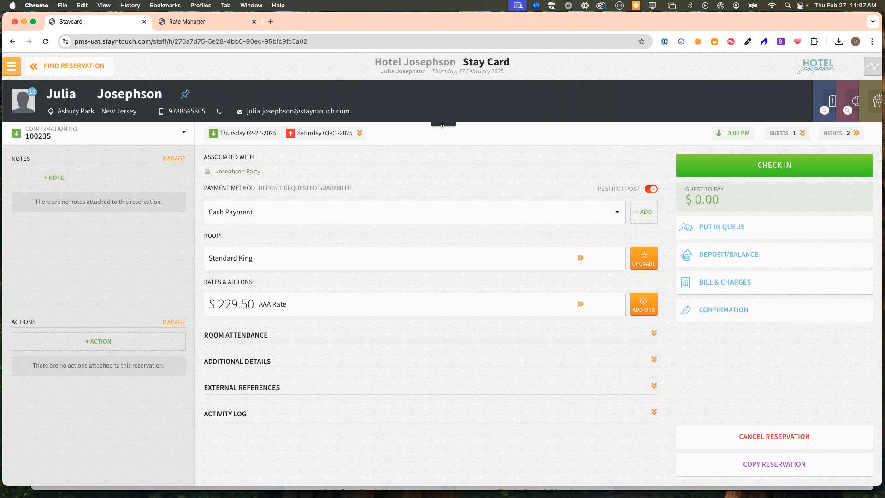
- Check the confirmation dropdown, then open the attached guest's contact card
left_click(134, 137)
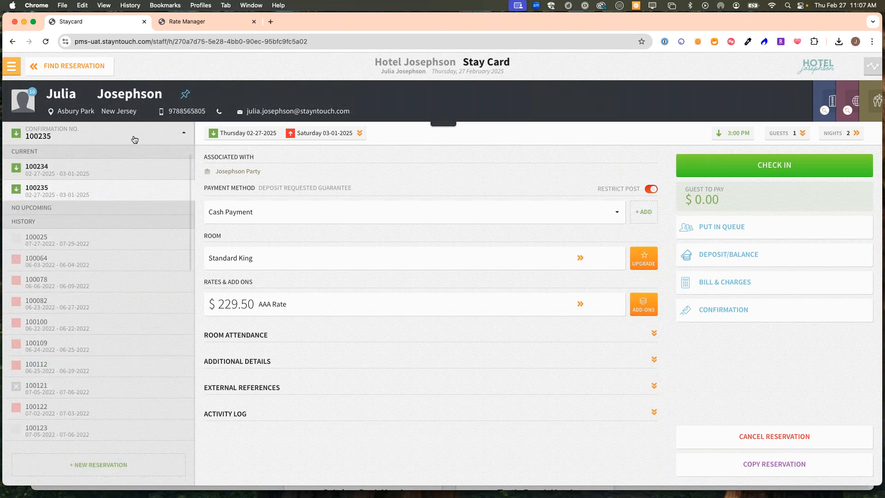
left_click(67, 139)
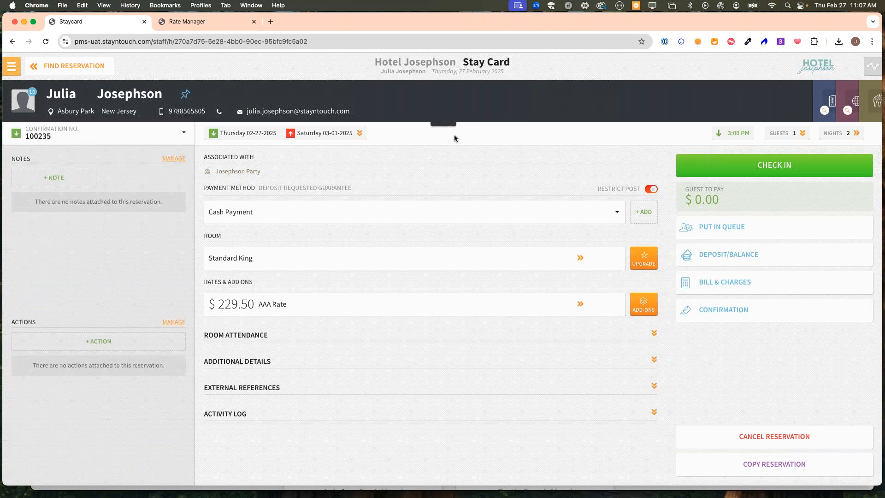
left_click(444, 125)
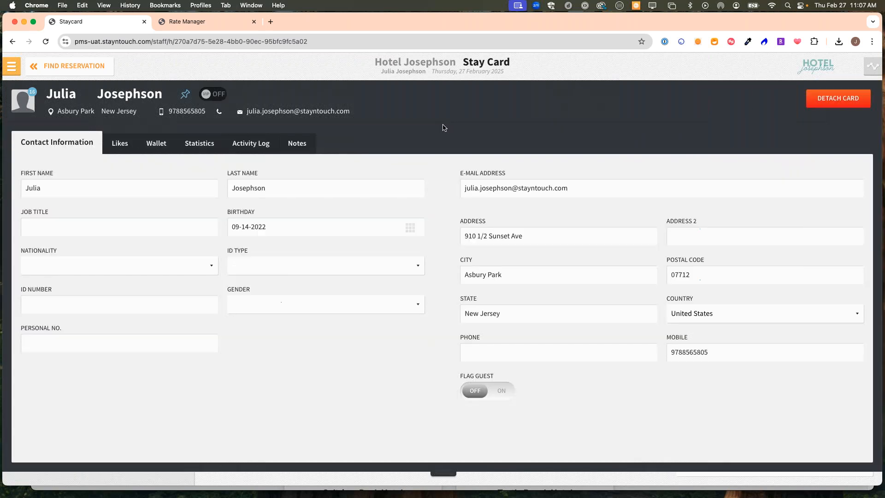
- Detach the current guest card from reservation 100235 and search for the replacement guest's name
left_click(838, 103)
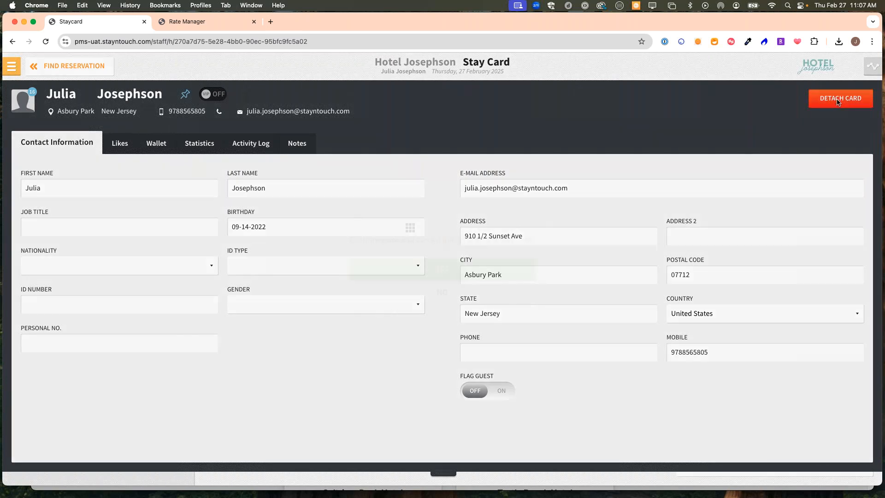
left_click(458, 268)
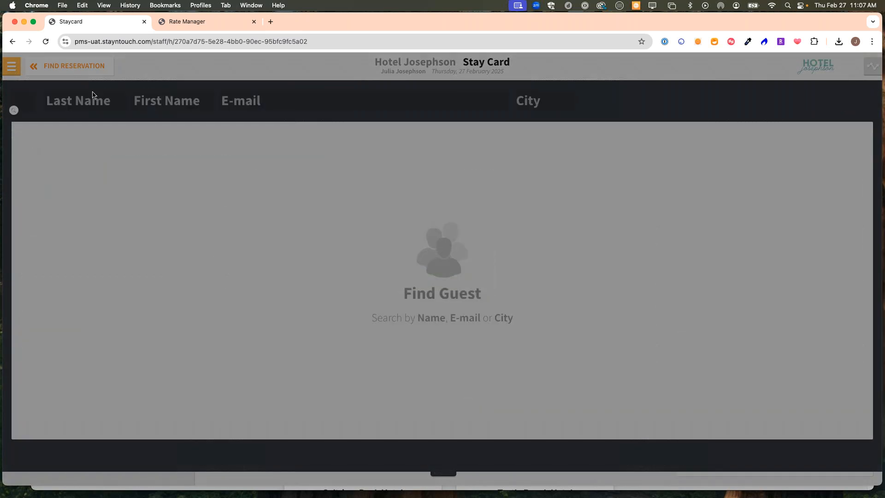
left_click(81, 103)
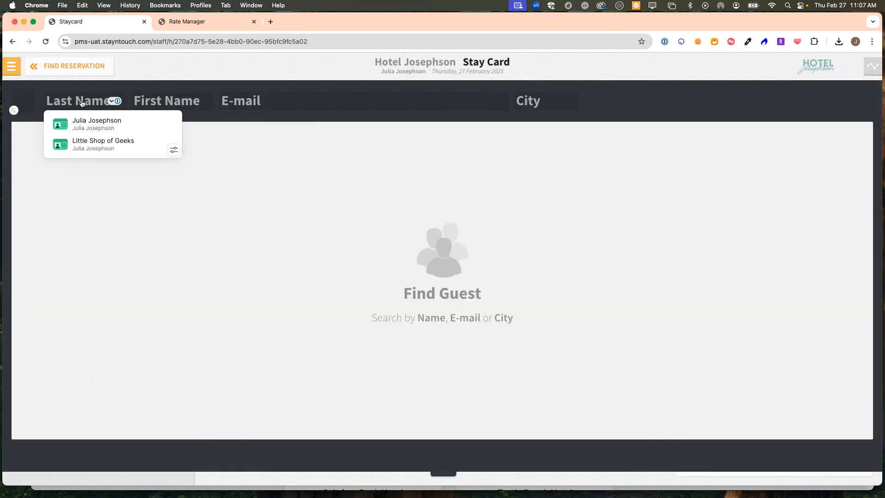
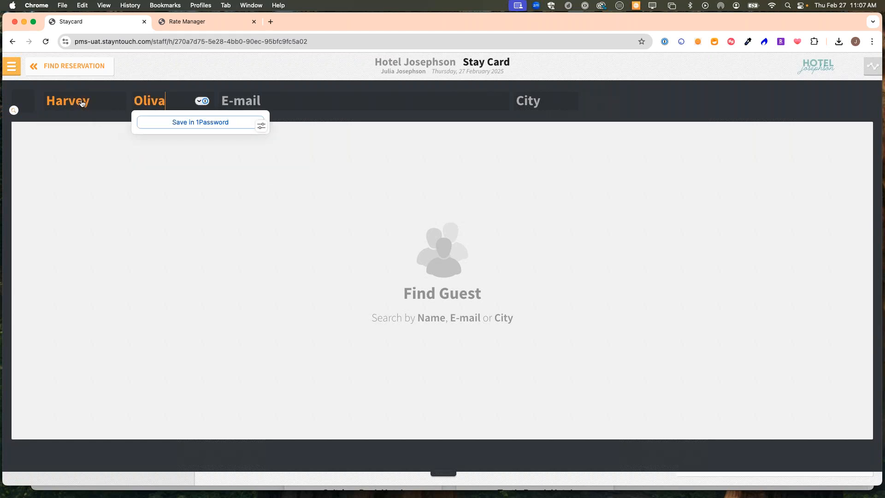
- Attach the matching existing guest profile, applying the change to this reservation only
key("BackSpace")
type("u")
key("BackSpace")
type("ia")
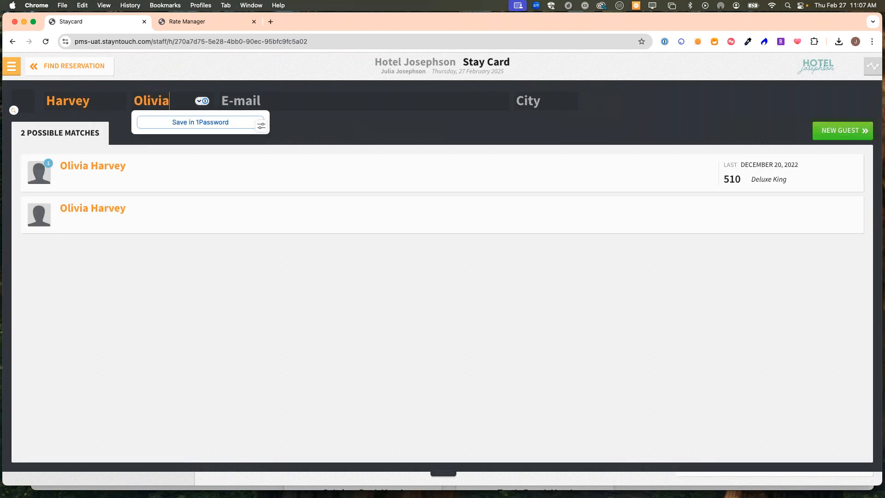
left_click(116, 168)
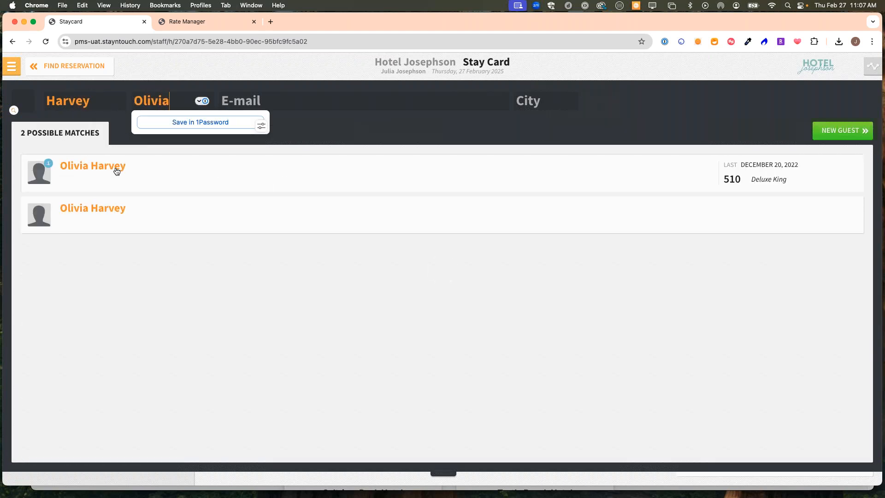
left_click(471, 274)
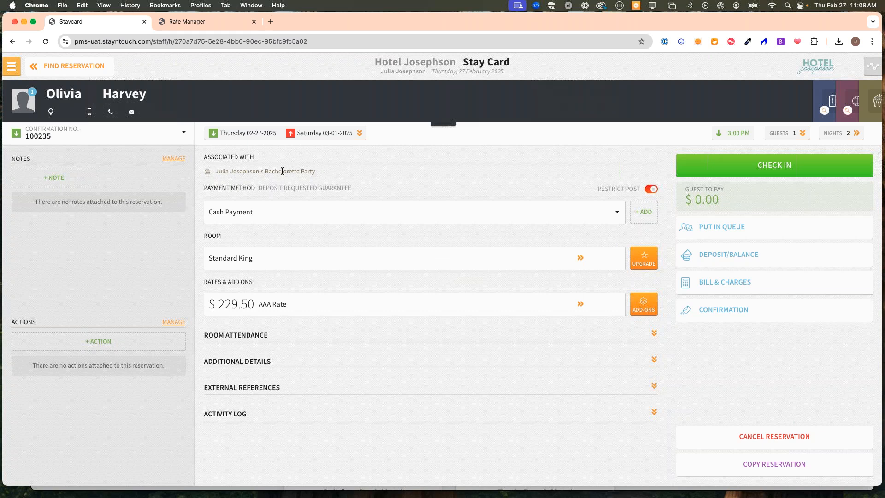
left_click(19, 68)
- From the Manager Dashboard, start a new reservation and focus the Company/T.A./Group field
left_click(21, 98)
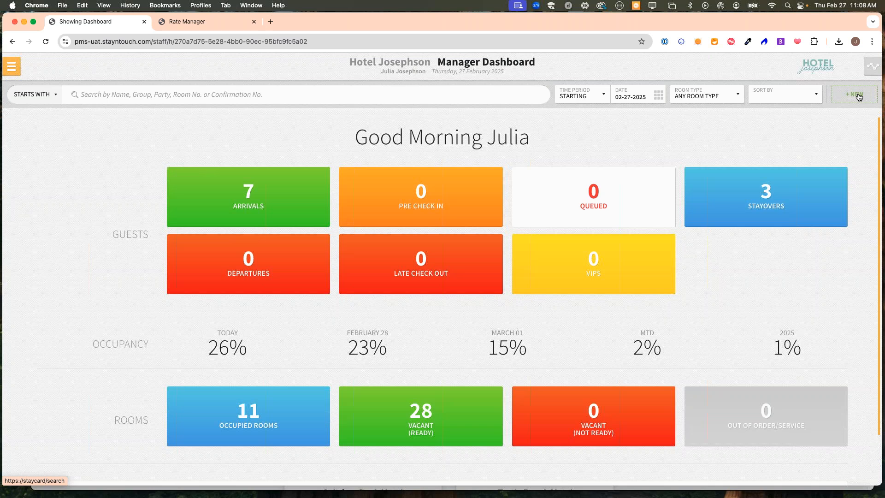
left_click(858, 96)
left_click(403, 295)
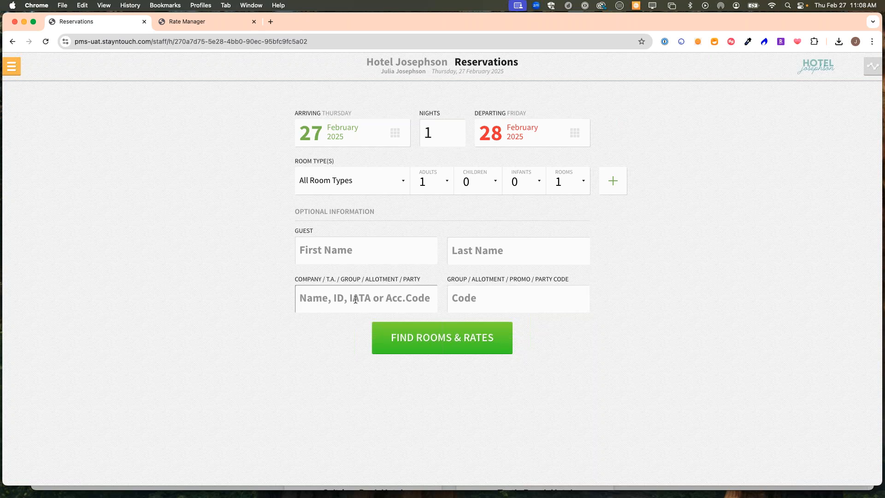
- Link the new booking to the organiser's bachelorette party group
left_click(465, 301)
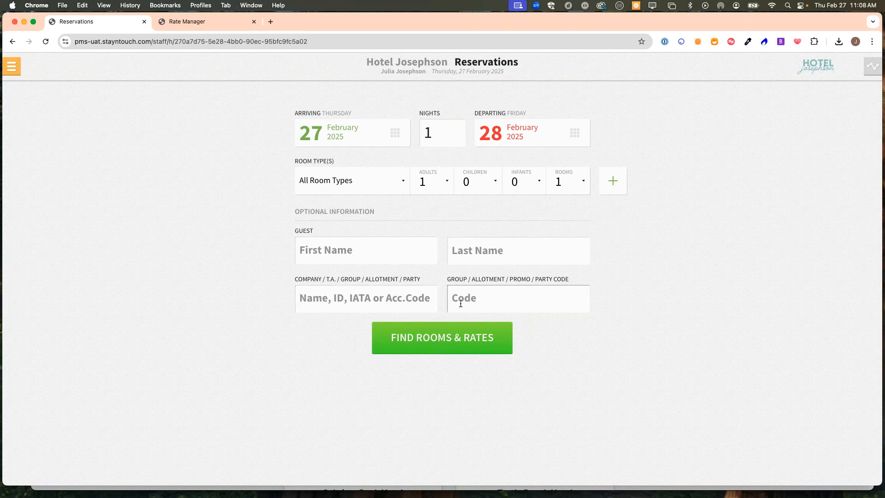
left_click(379, 301)
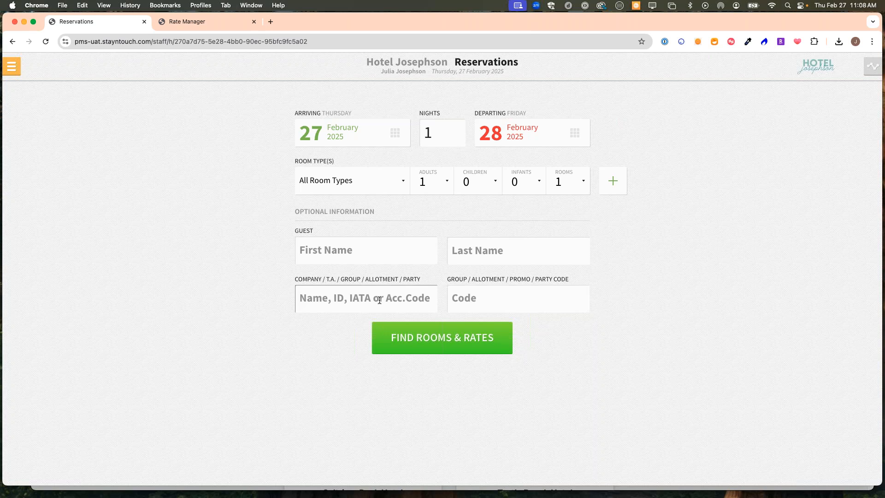
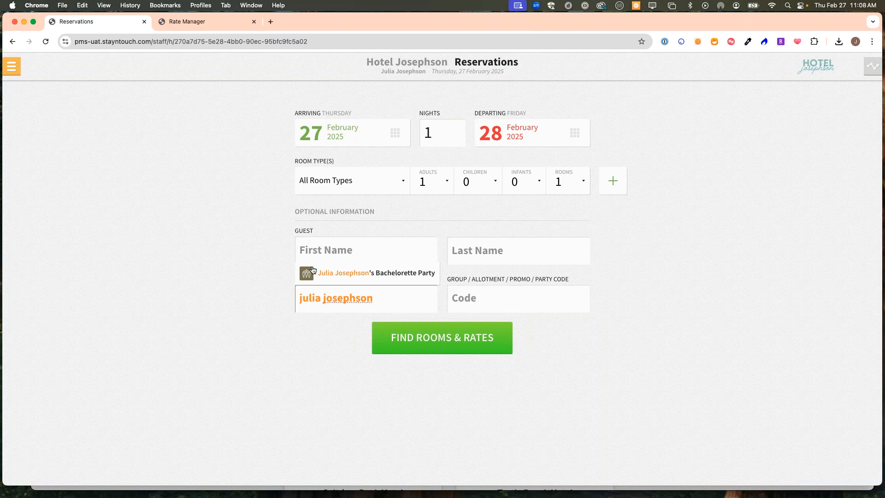
left_click(359, 276)
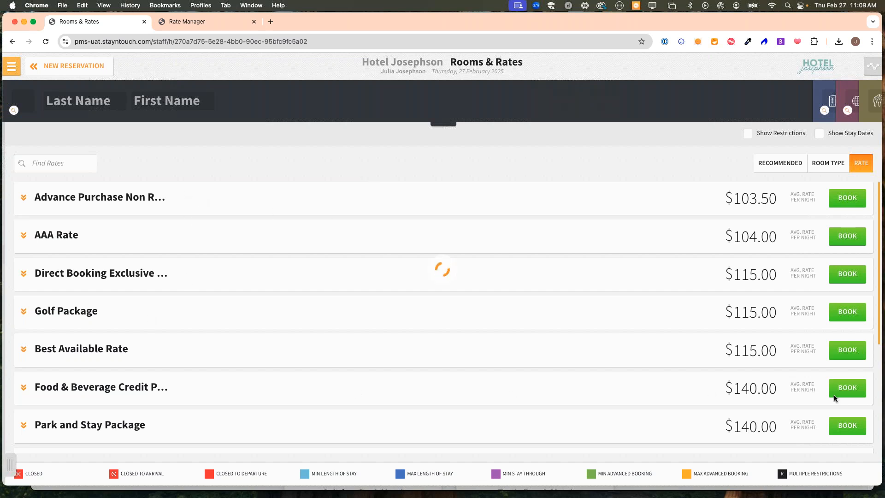
- Book a Deluxe King at Best Available Rate and continue past enhancements
left_click(852, 365)
left_click(846, 417)
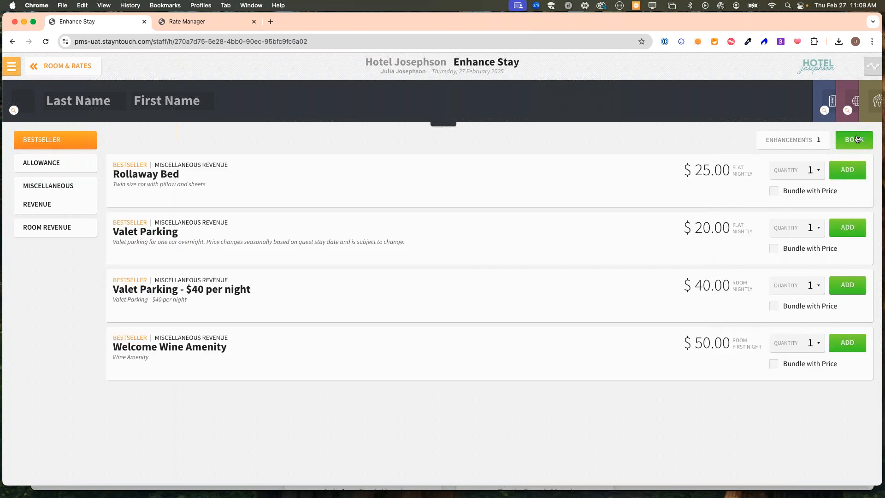
left_click(854, 139)
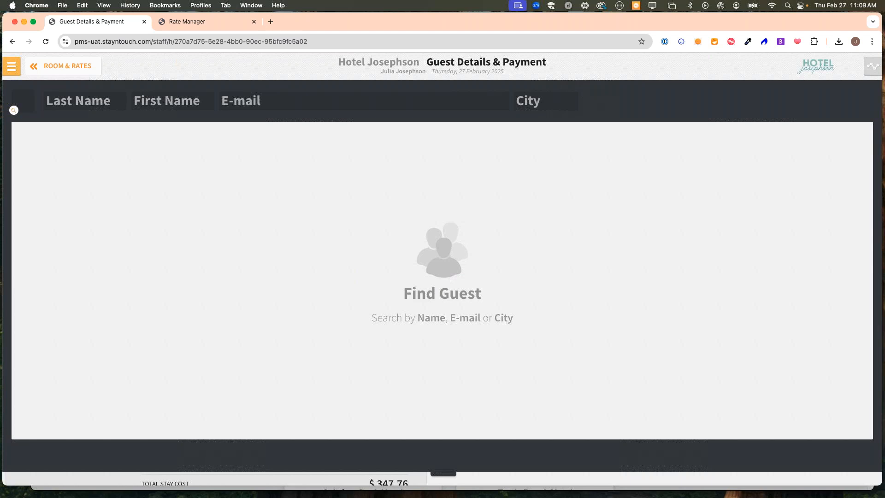
- Create and save a new guest card with the guest's last and first name
left_click(82, 103)
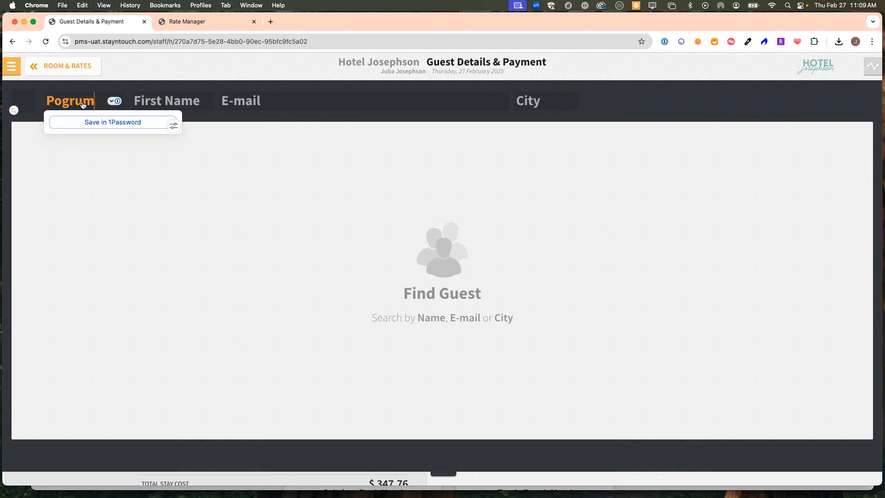
key("Tab")
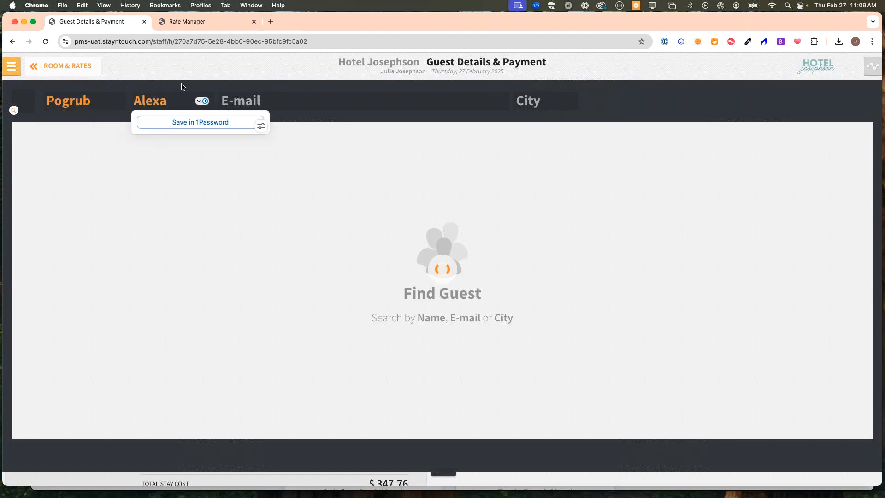
left_click(851, 133)
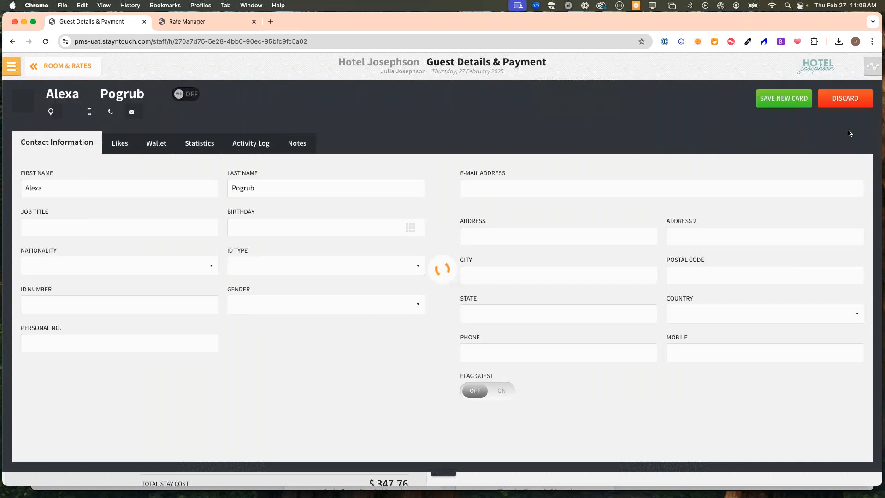
left_click(783, 97)
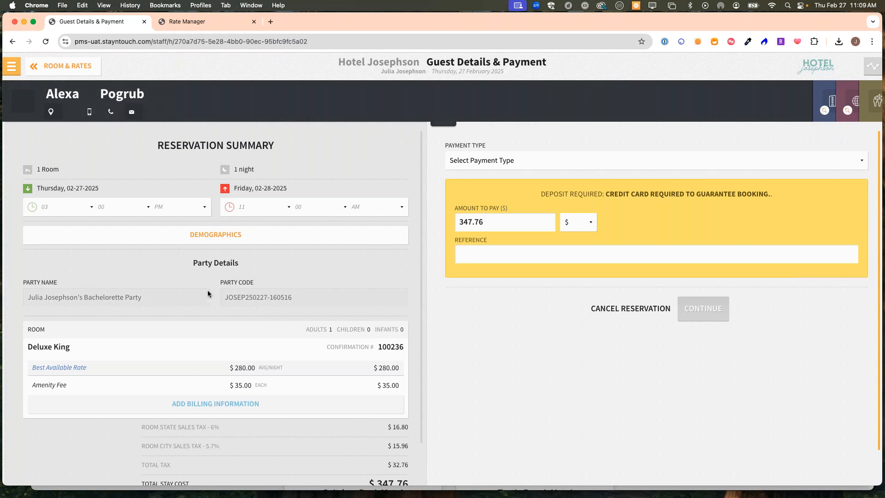
- Set payment to Cash, defer the deposit, source Phone Call and market Preferred Corporate
left_click(559, 160)
left_click(558, 172)
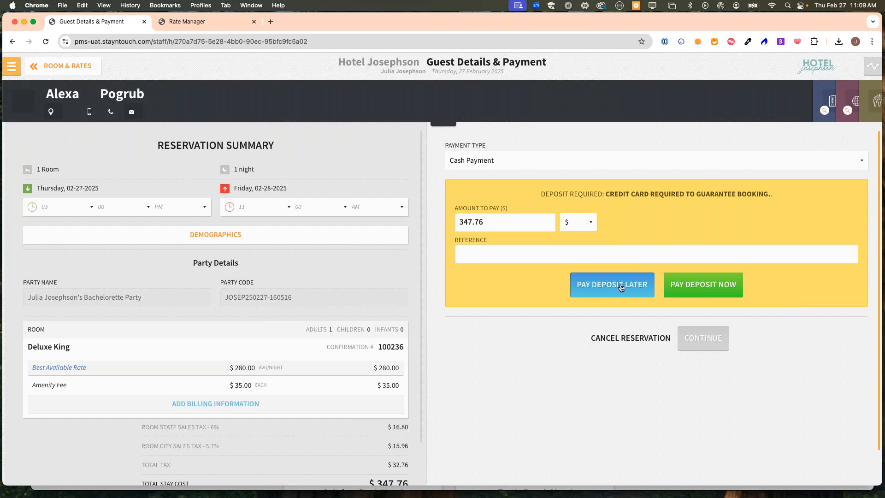
left_click(621, 288)
left_click(480, 275)
left_click(474, 287)
left_click(389, 274)
left_click(385, 288)
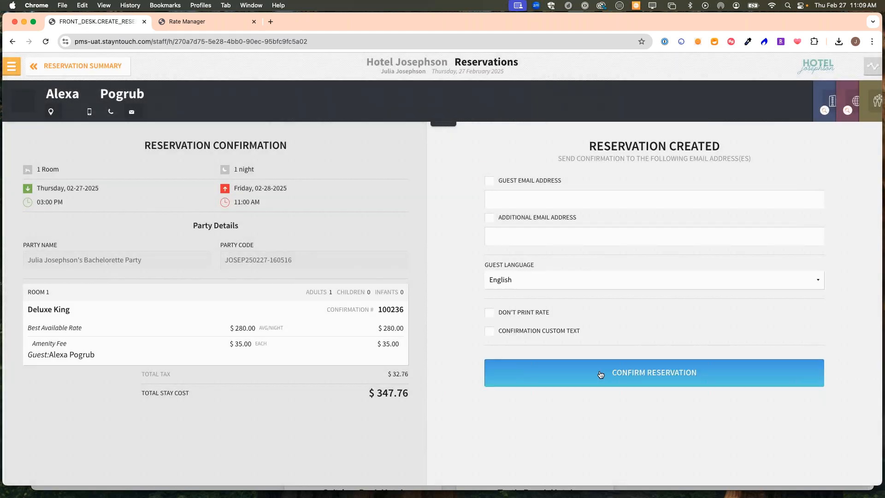
- Save reservation 100236 and open its stay card, dismissing the deposit notice
left_click(602, 374)
left_click(606, 179)
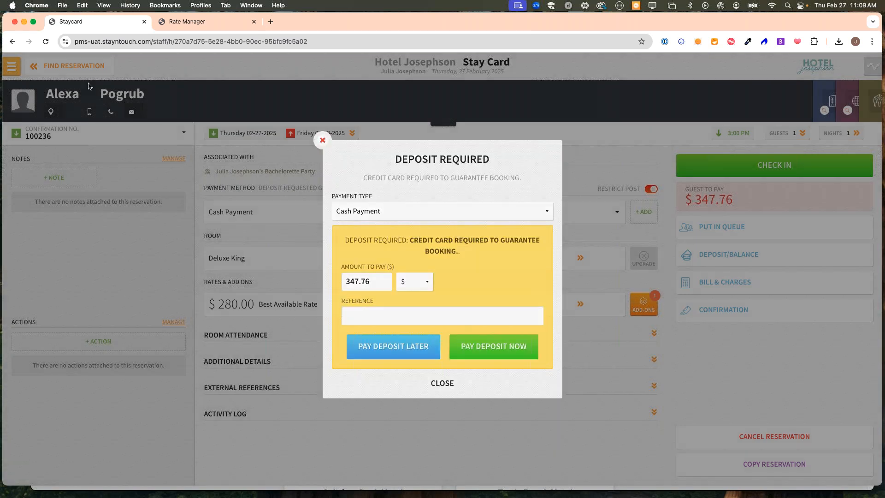
left_click(107, 92)
- Search today's arrivals for 'Bachelorett' with Contains matching, then return to the dashboard
left_click(69, 66)
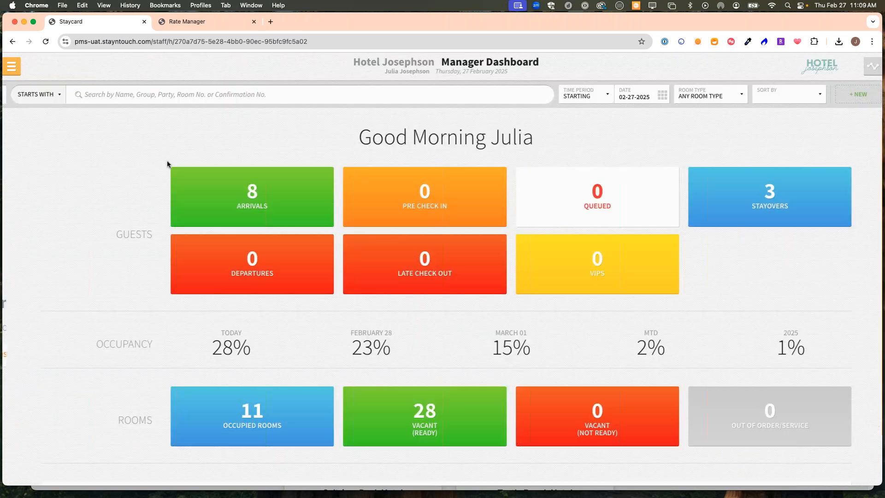
left_click(224, 193)
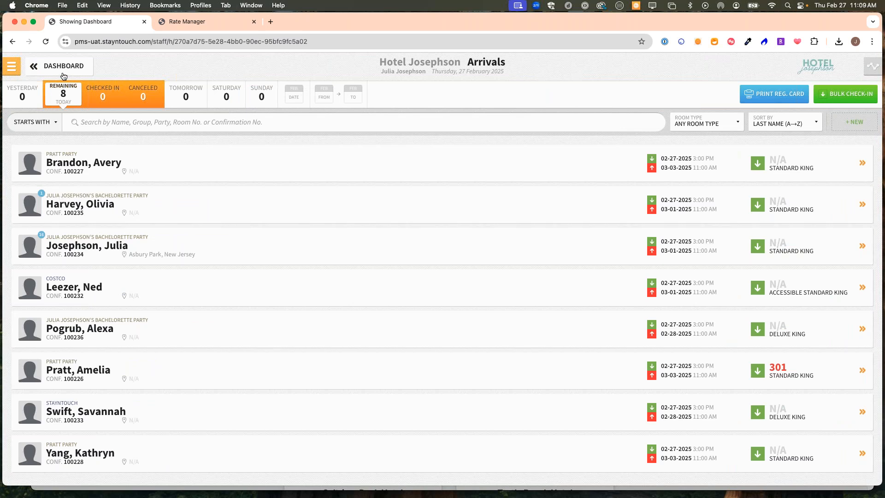
left_click(113, 120)
type("Bachelore")
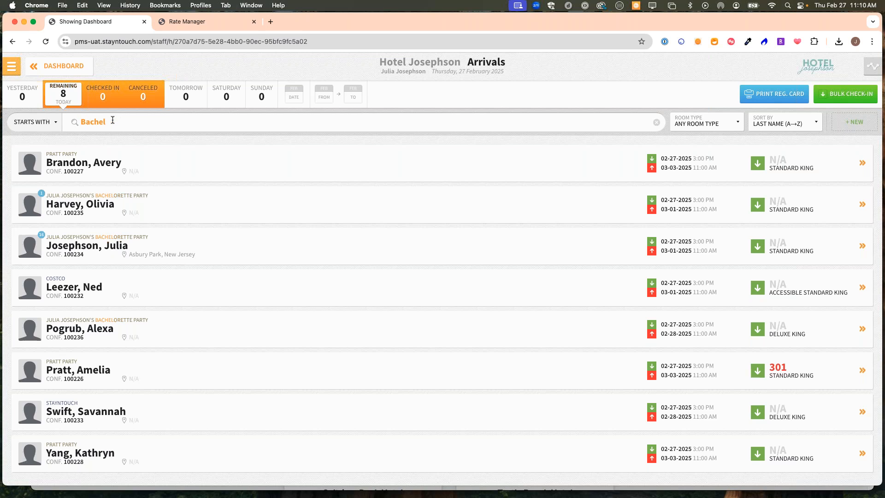
type("tte")
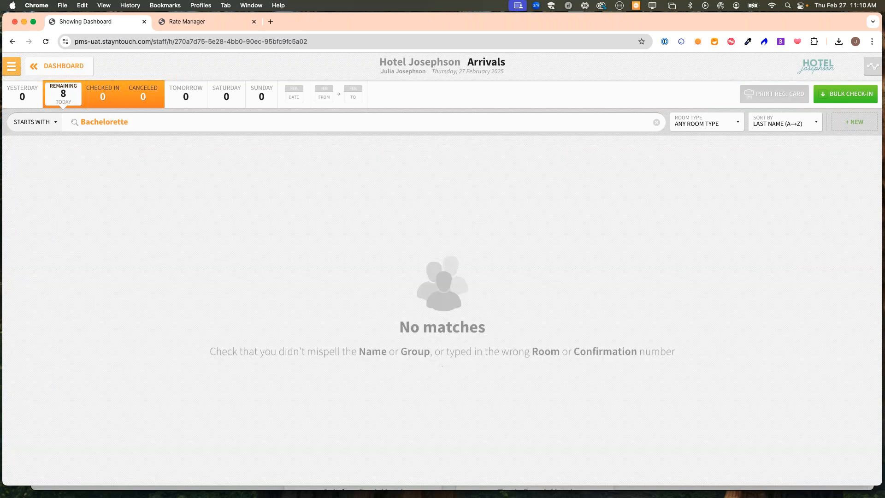
left_click(32, 121)
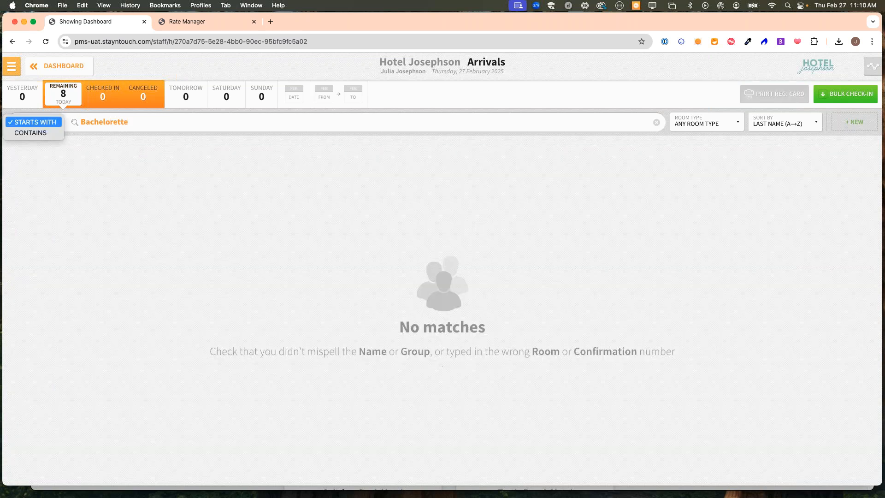
left_click(45, 134)
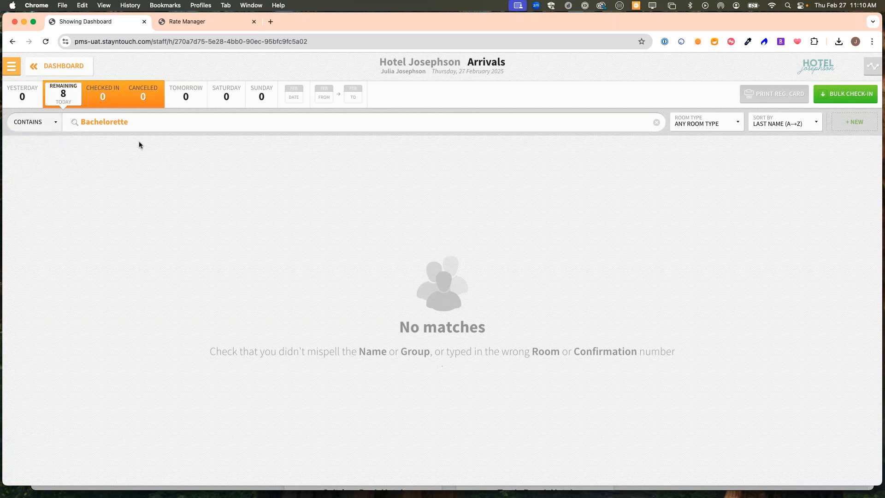
left_click(44, 64)
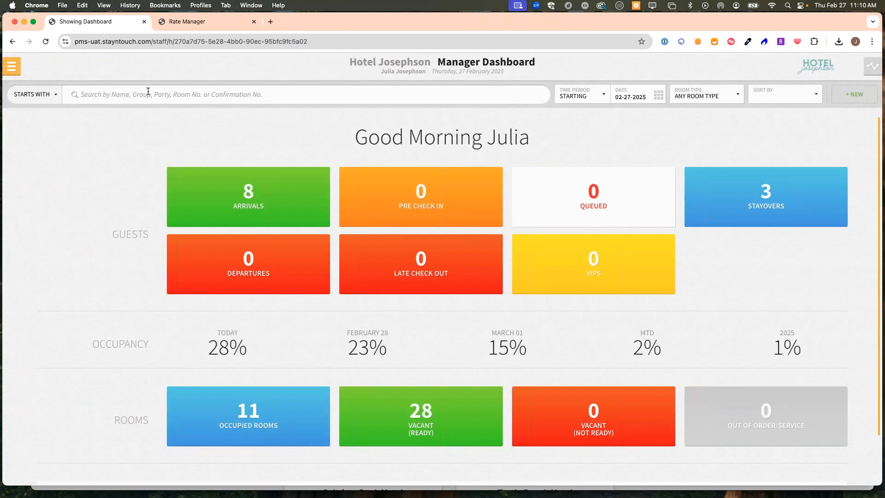
- Search reservations by the organiser's name with an apostrophe, review the three results, then return to the dashboard
left_click(148, 91)
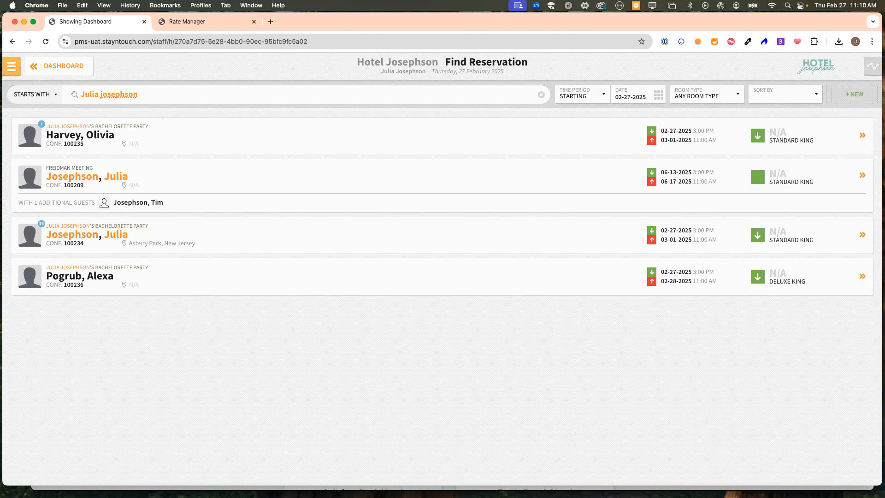
type("'s")
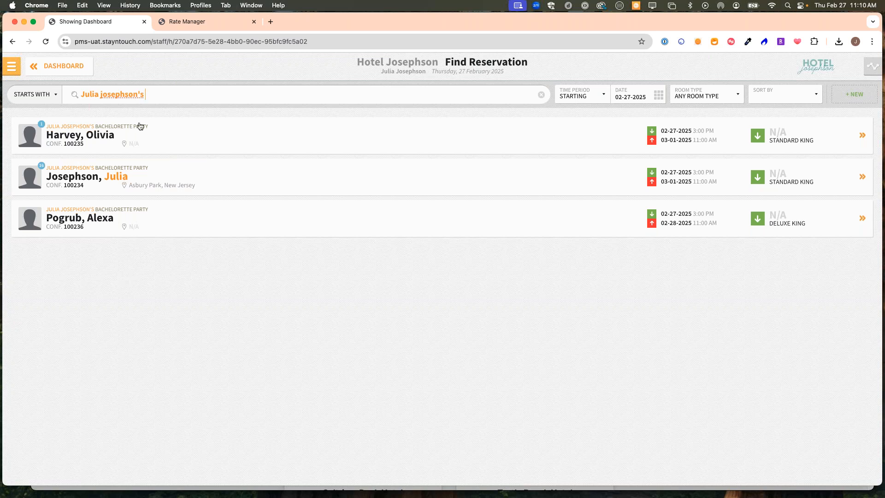
left_click(58, 69)
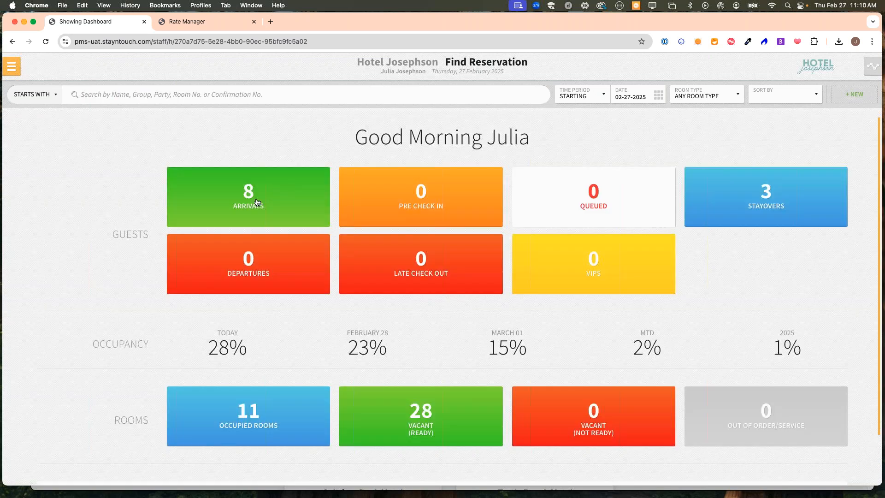
- Open the $280.00 Golf Package Deluxe King arrival and attach the bachelorette party group
left_click(257, 202)
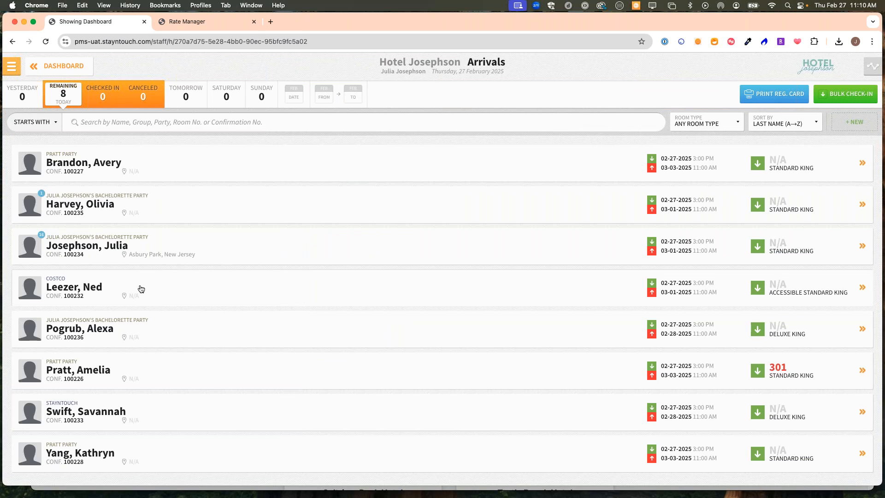
left_click(142, 411)
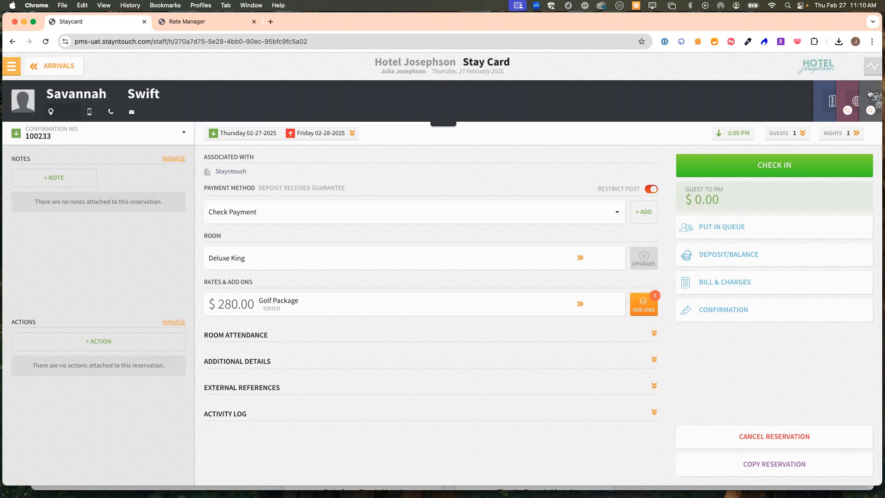
left_click(875, 98)
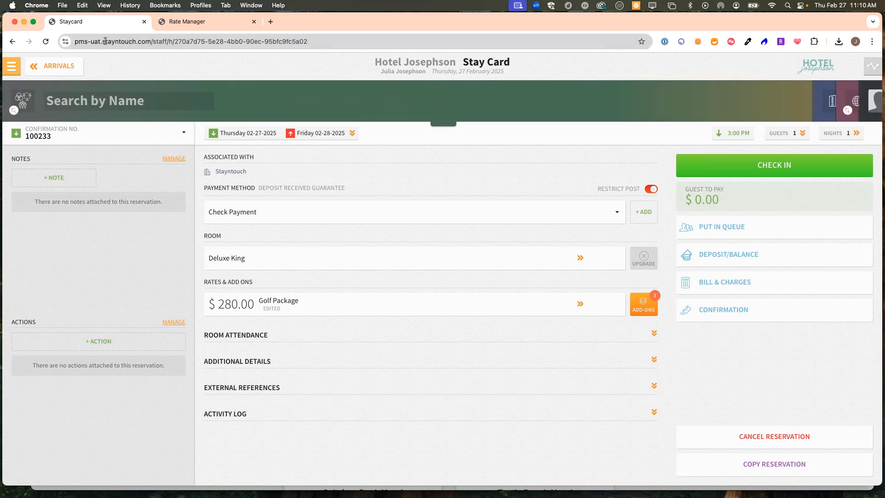
left_click(69, 102)
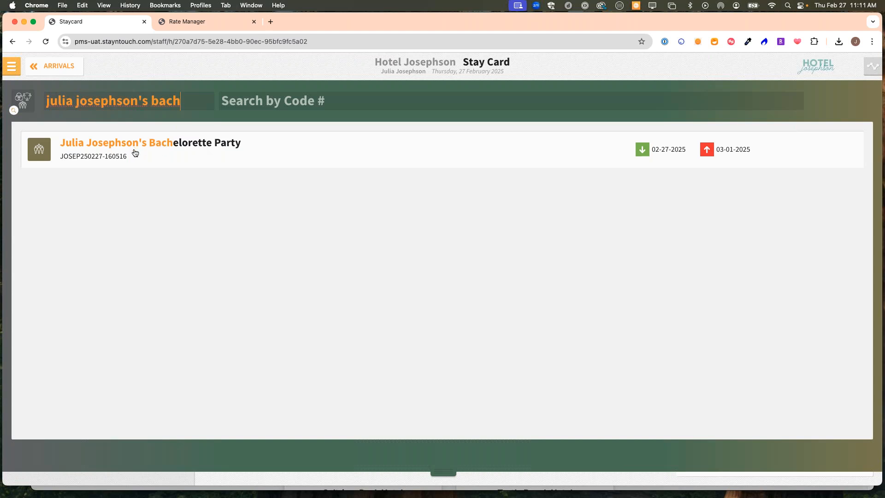
left_click(142, 157)
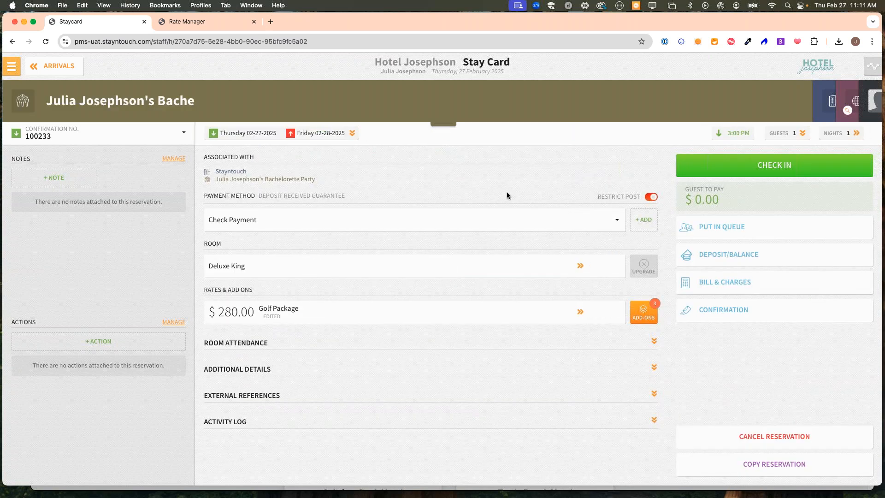
left_click(872, 97)
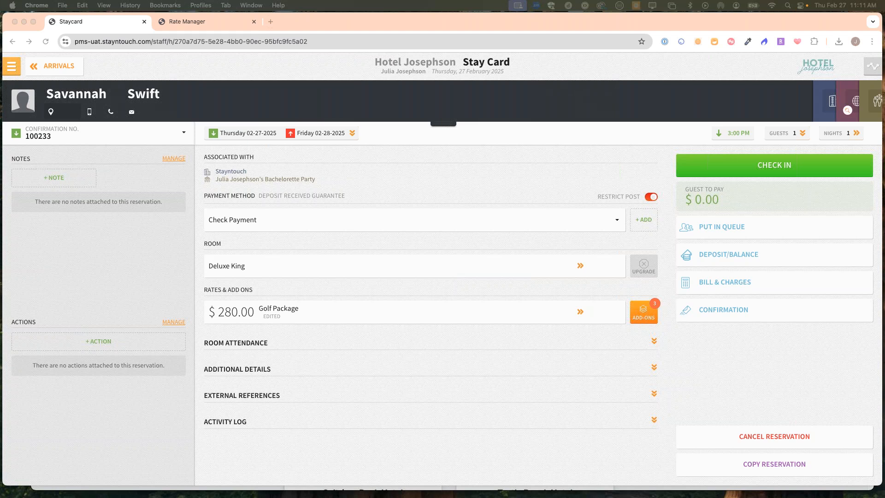
- Navigate through the main menu to a Front Desk page
left_click(66, 69)
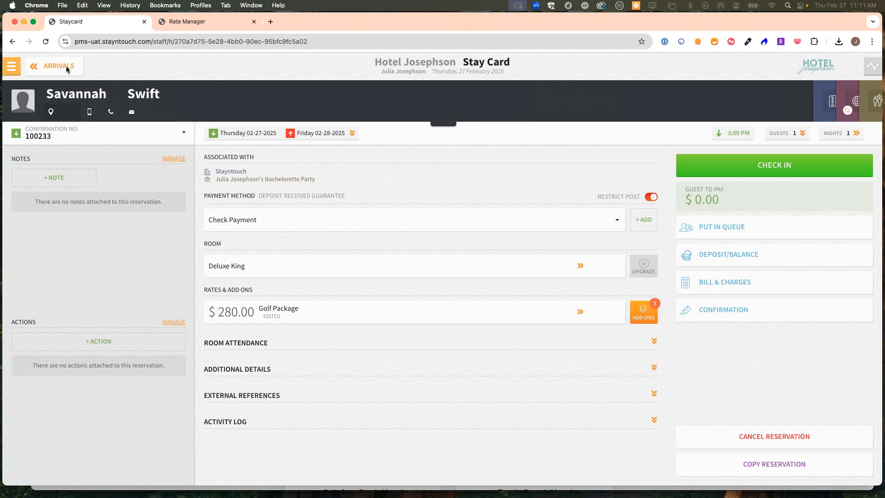
left_click(12, 66)
left_click(36, 123)
left_click(157, 155)
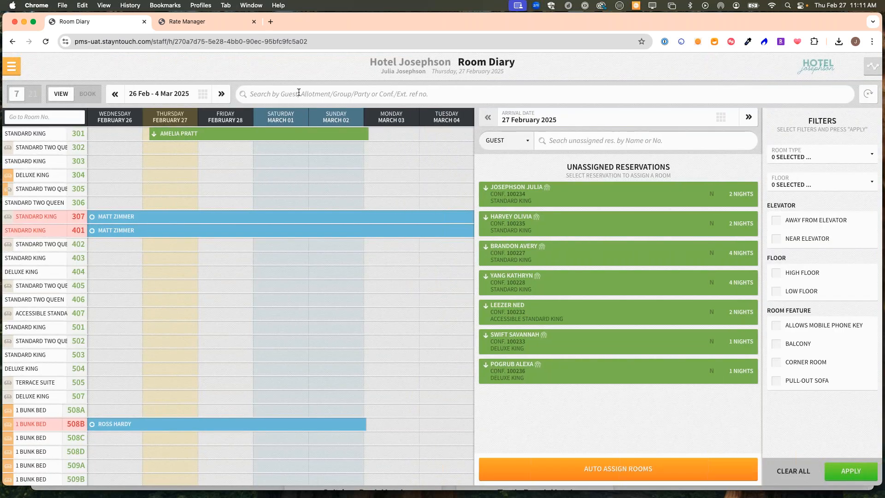
- Search the Room Diary by party name, find its one reservation in room 301, then clear the search
left_click(299, 92)
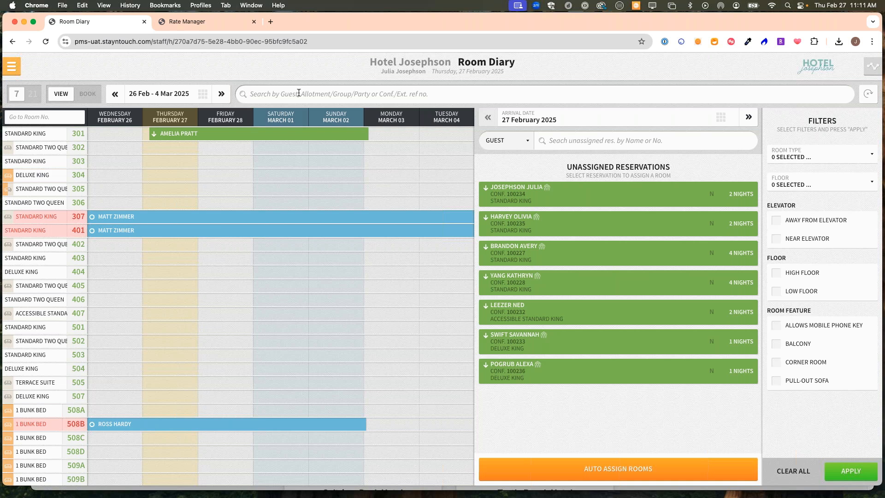
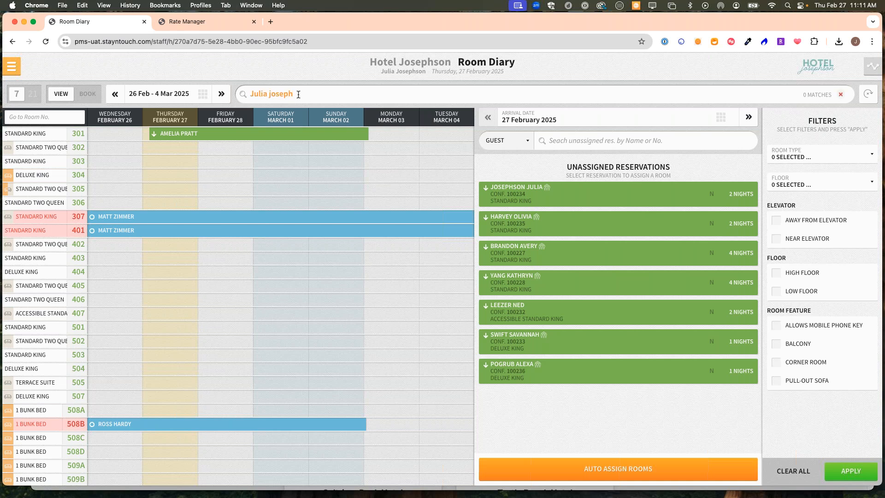
left_click_drag(298, 94, 206, 94)
type("Par")
type("tt")
key("BackSpace")
key("BackSpace")
key("BackSpace")
key("BackSpace")
type("ratt party")
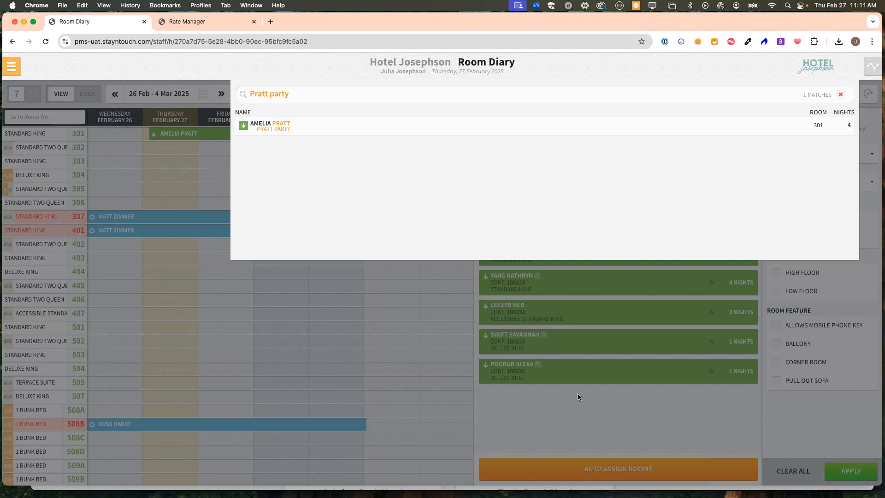
left_click(841, 94)
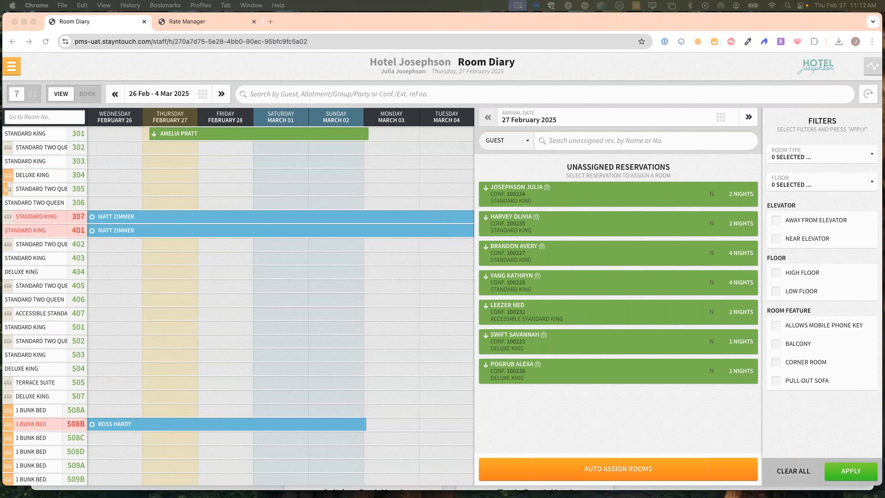
left_click(532, 156)
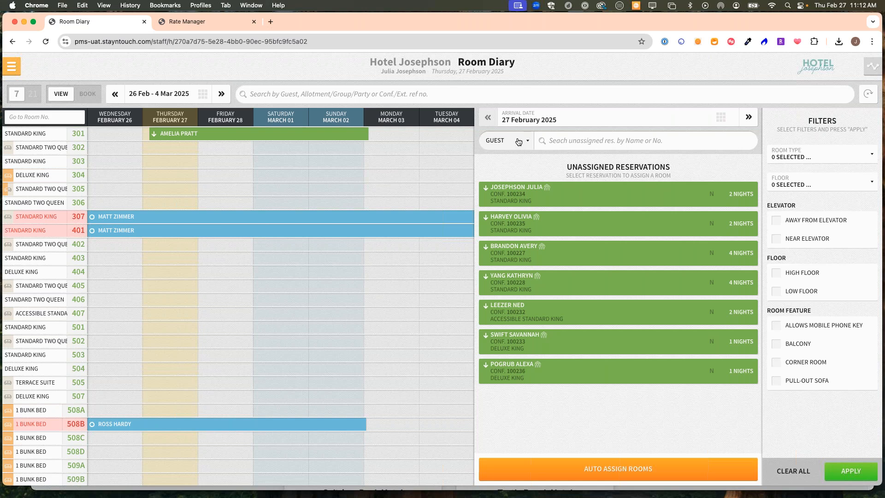
- Filter unassigned reservations by Party with the party name, leaving two four-night Standard King bookings
left_click(518, 142)
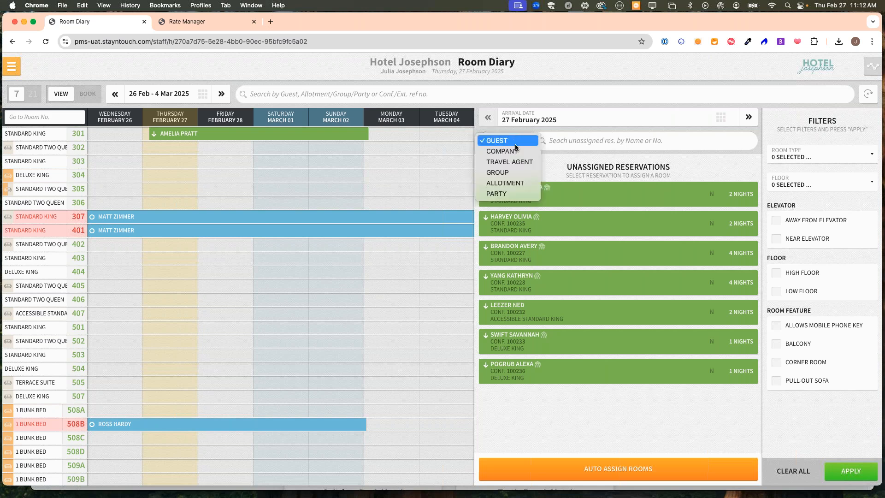
left_click(504, 195)
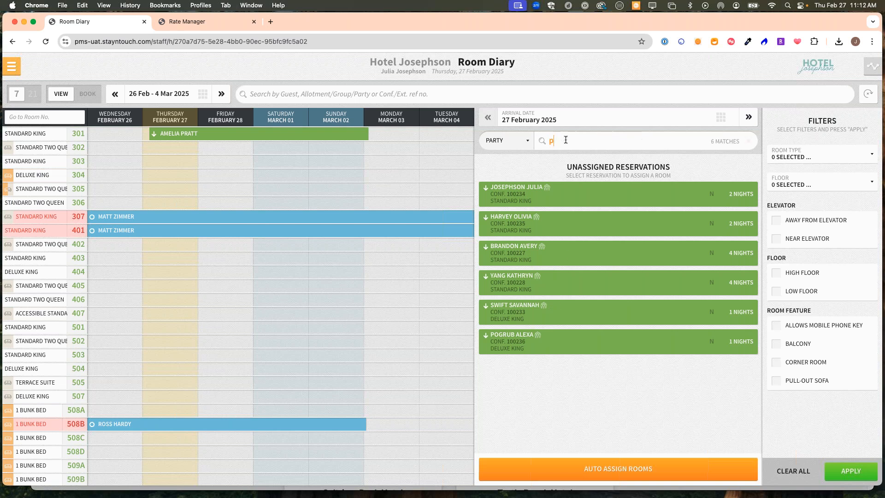
left_click(566, 140)
type("pratt")
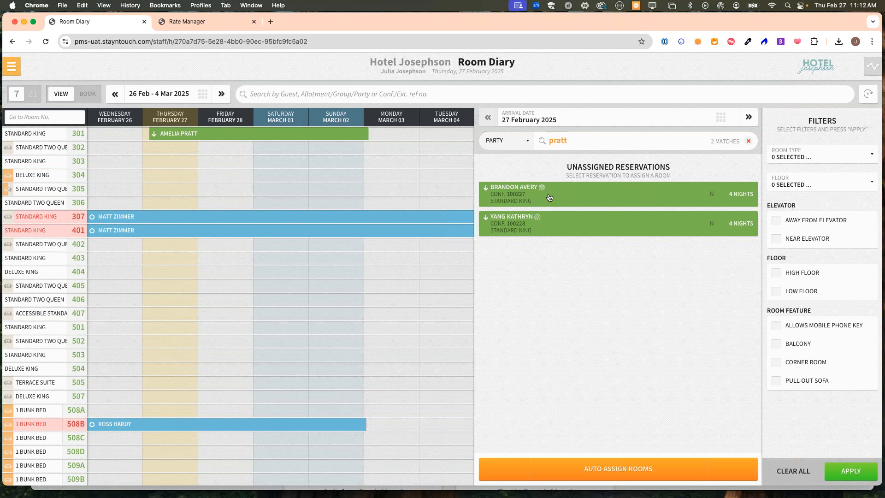
left_click(519, 142)
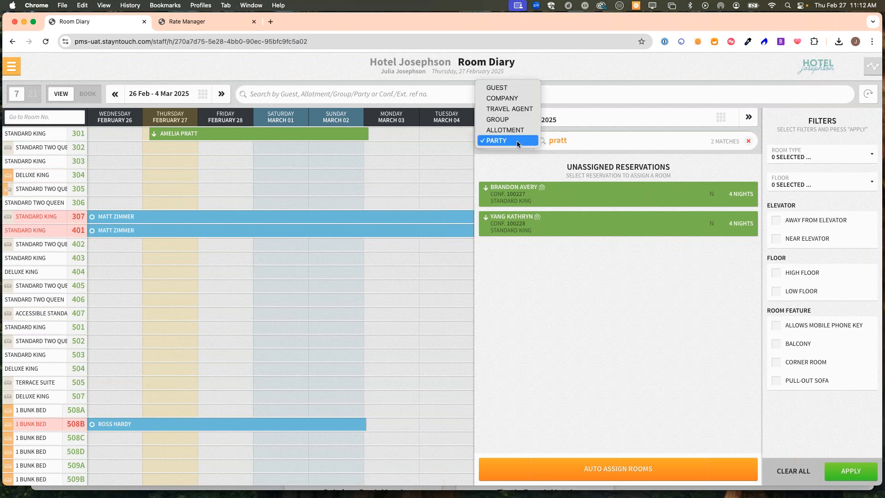
- Search unassigned reservations by Company for 'costco', then return to the Manager Dashboard
left_click(507, 98)
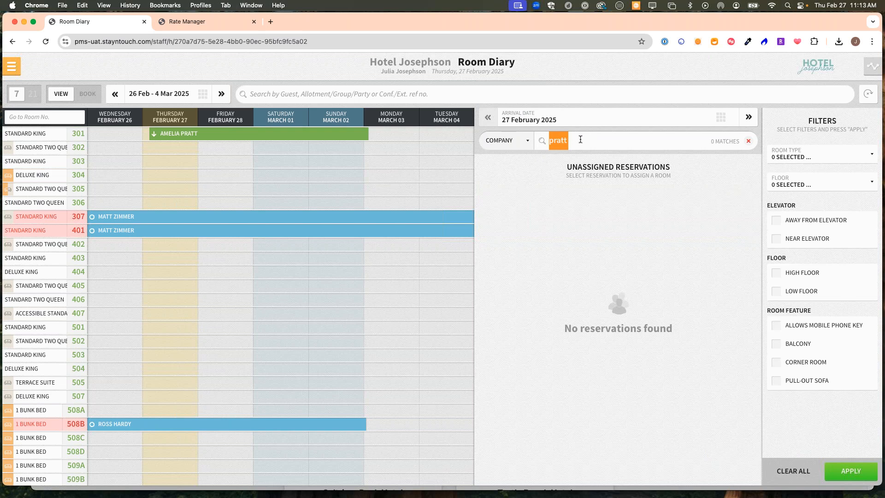
left_click(751, 141)
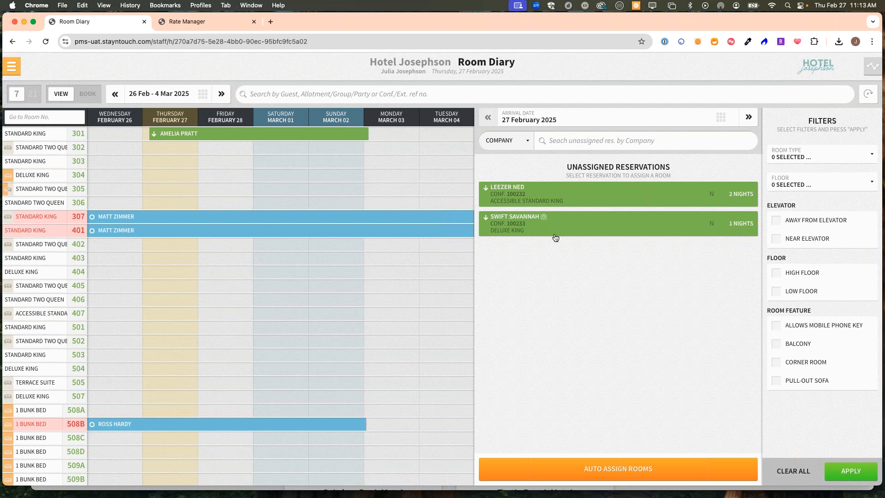
left_click(558, 140)
type("costco")
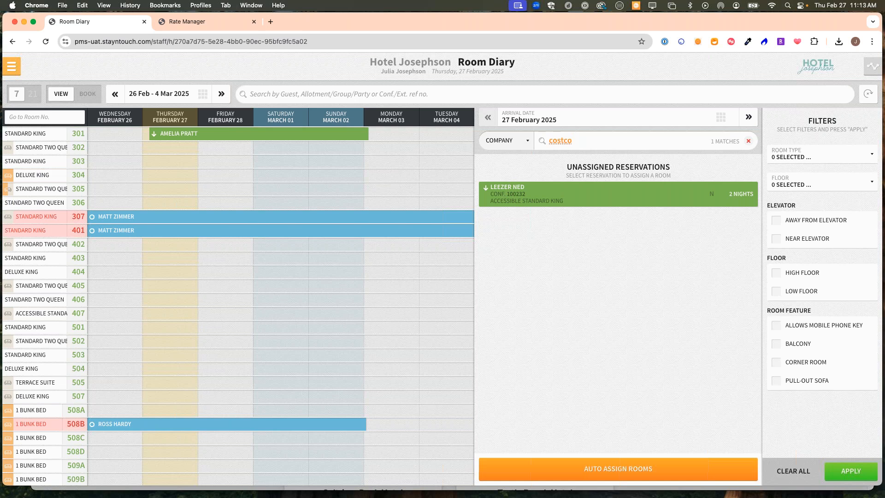
left_click(14, 69)
left_click(34, 93)
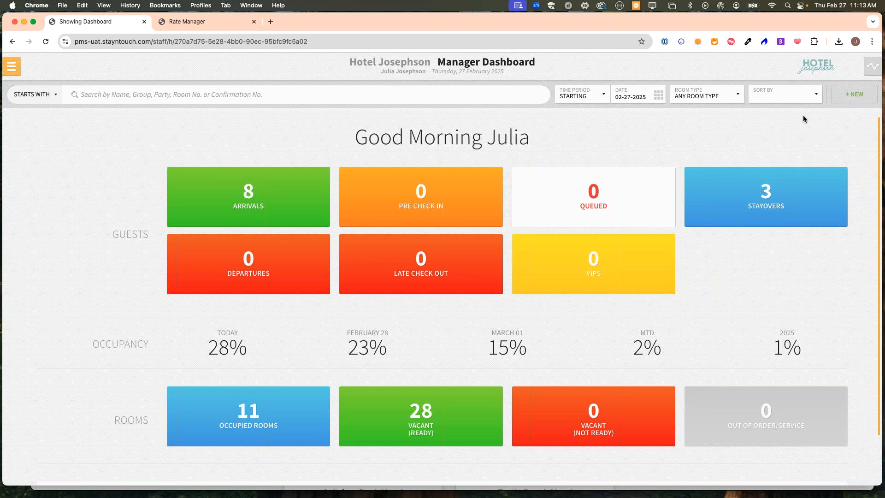
- Look over the dashboard's Sort By options twice without choosing one, then bring up the main menu
left_click(788, 101)
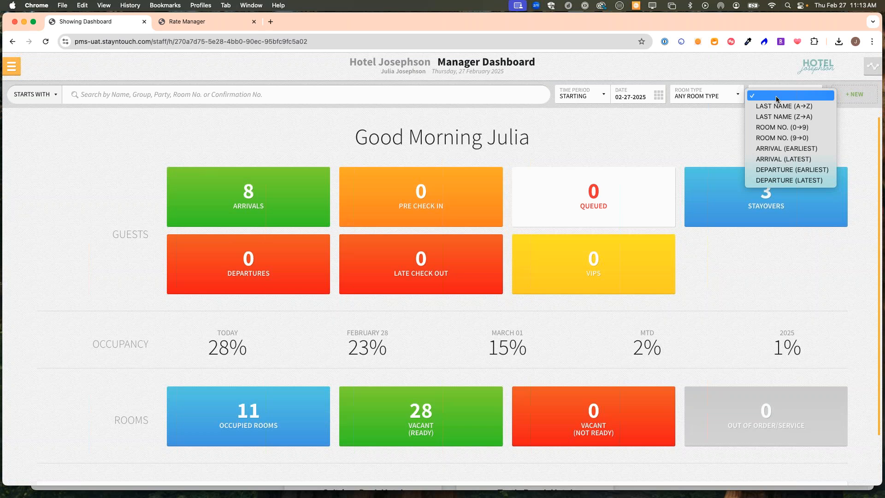
left_click(776, 96)
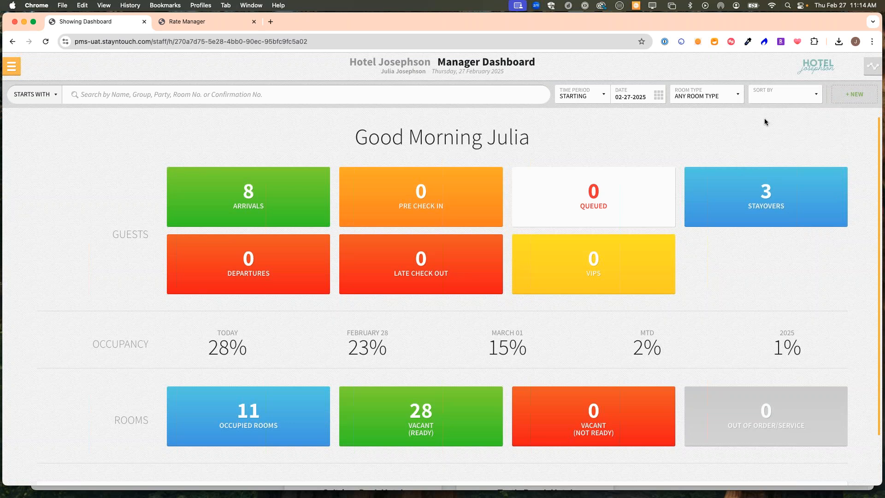
left_click(776, 95)
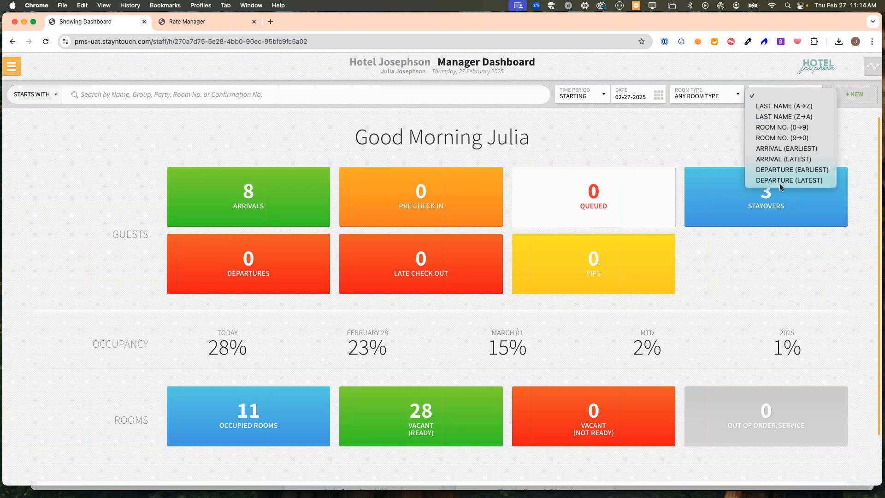
left_click(673, 133)
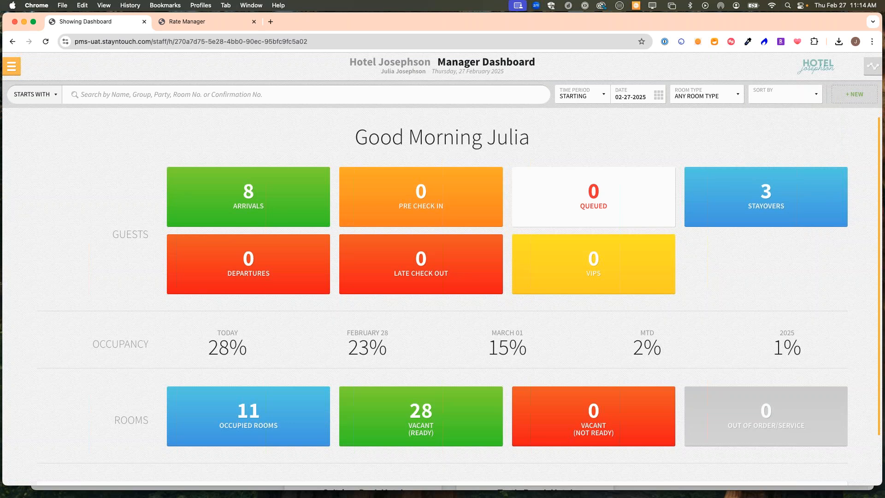
left_click(11, 66)
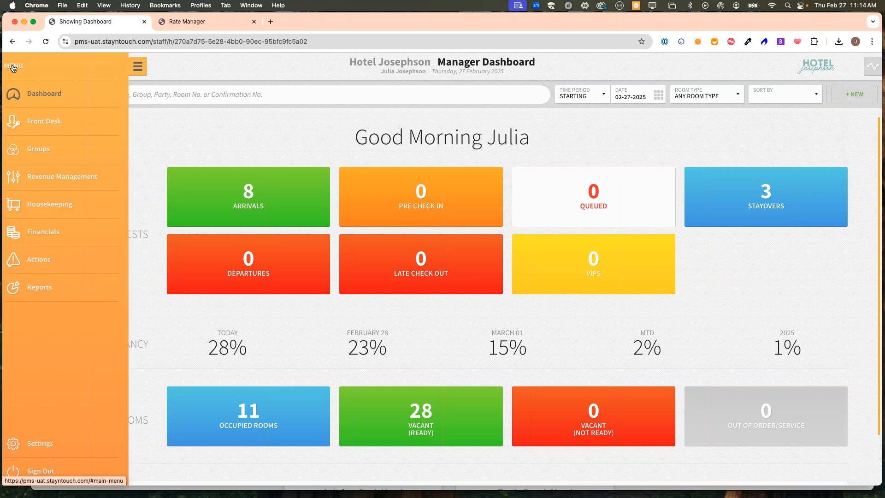
- Go to Hotel Admin's Rates section and view the full 33-rate list with sequences
left_click(62, 443)
left_click(164, 119)
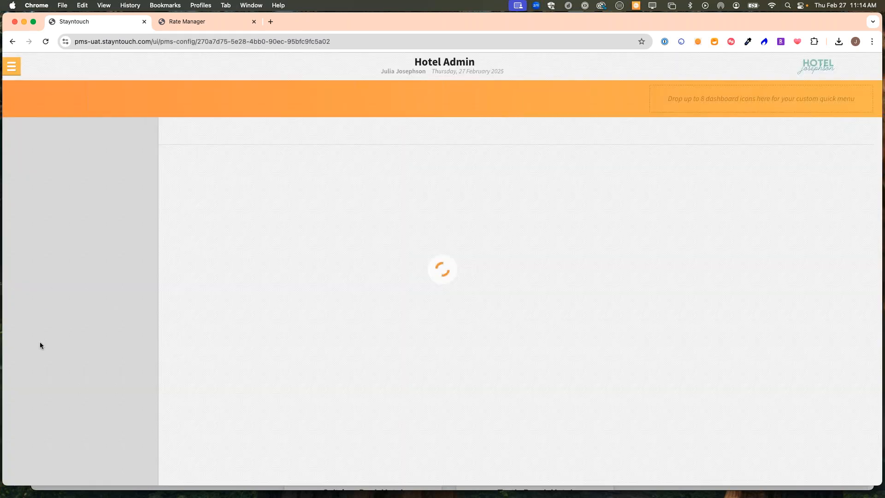
left_click(36, 321)
left_click(240, 160)
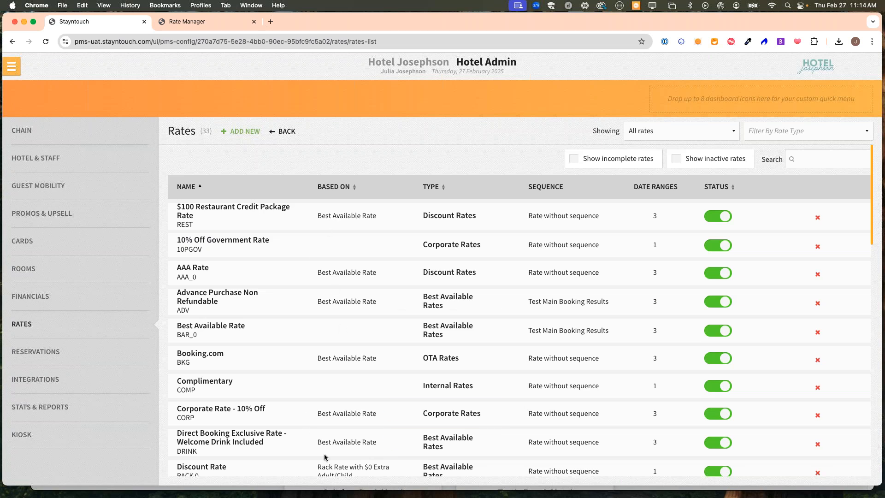
left_click(37, 325)
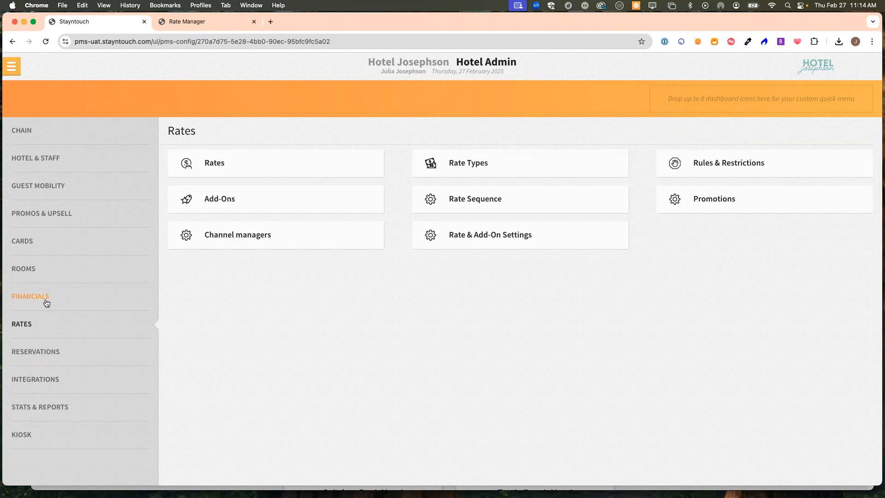
- Set Admin Rate Setup to Custom Sequence in Rate Sequence and save the changes
left_click(545, 202)
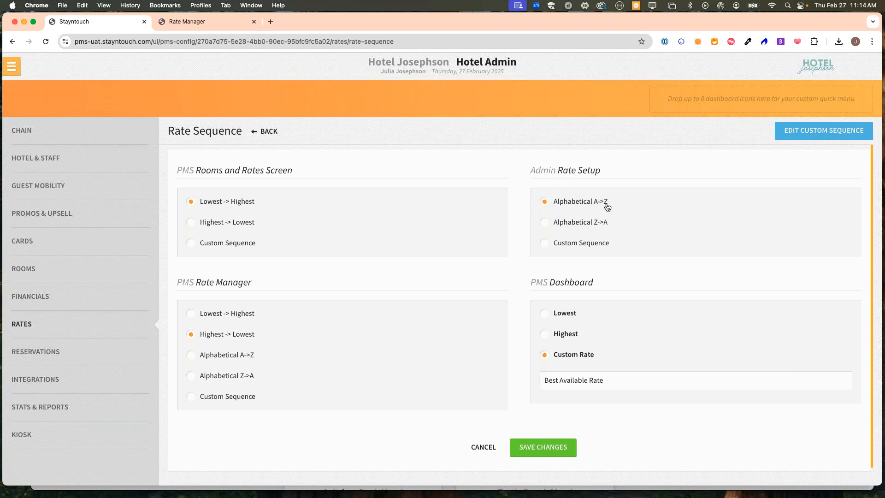
left_click(552, 246)
left_click(559, 449)
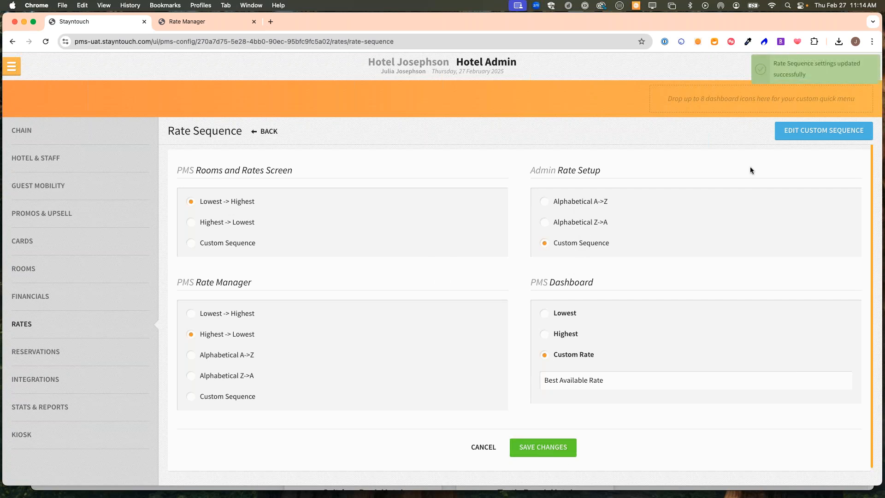
- Check the three rates in the Test Main Booking Results custom sequence, save, and return to Rates
left_click(830, 132)
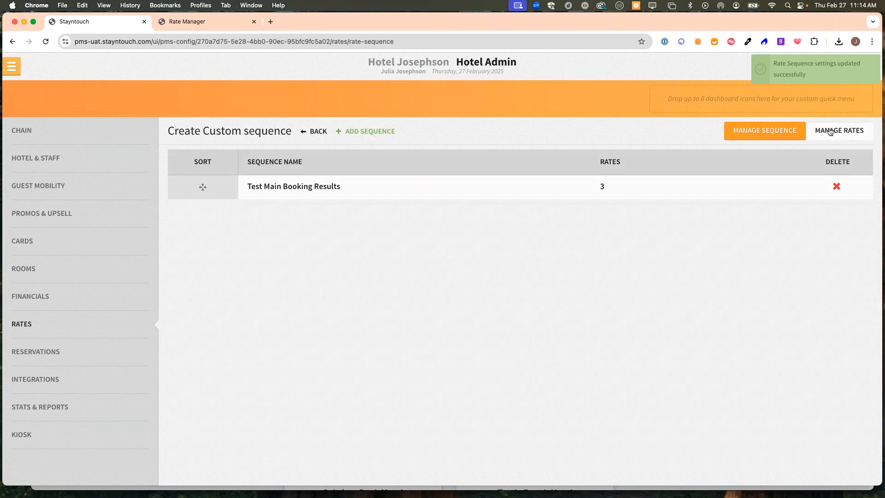
left_click(857, 130)
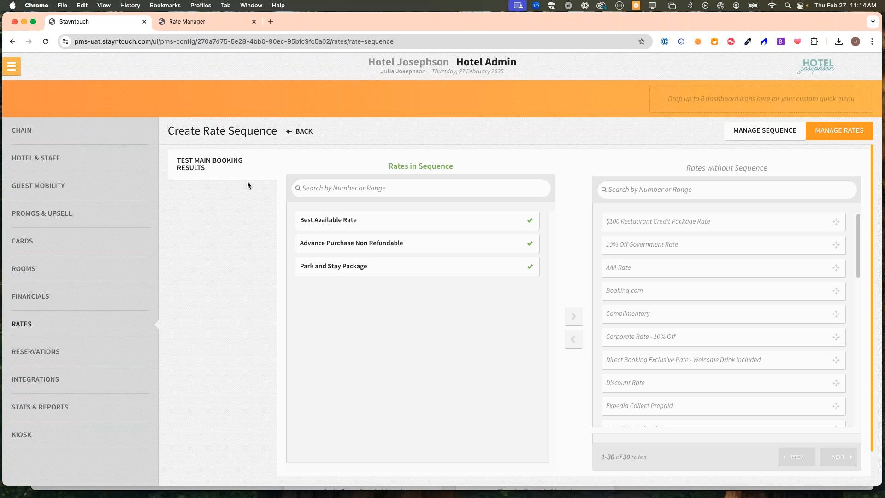
left_click(300, 132)
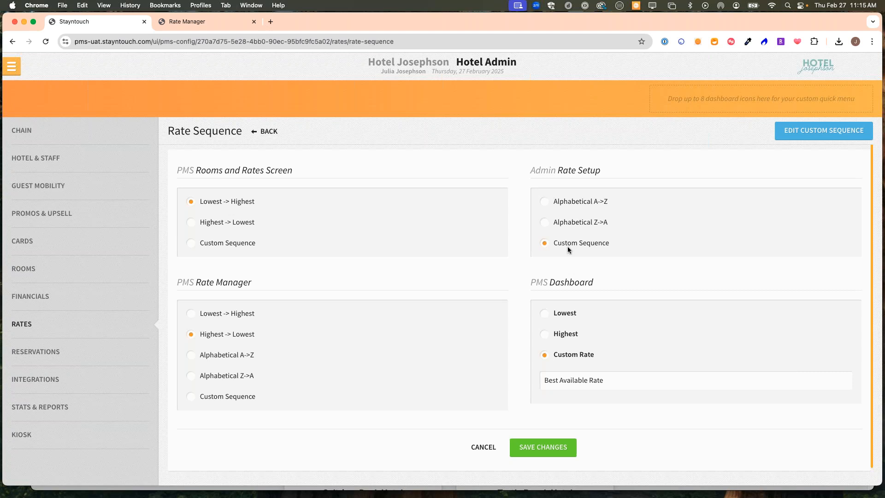
left_click(549, 448)
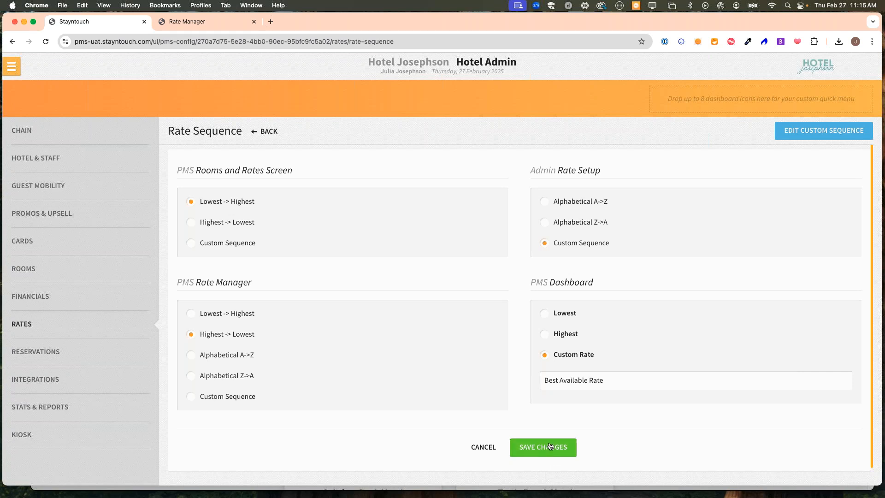
left_click(55, 330)
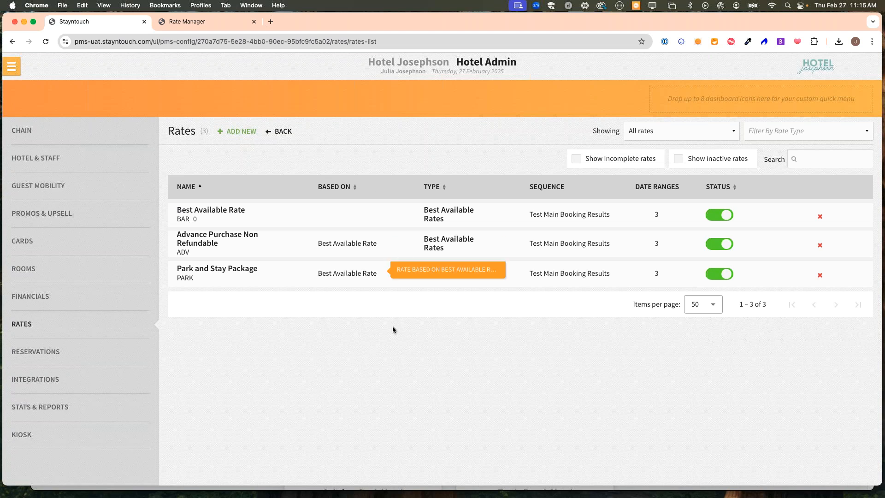
- Reopen Rate Sequence and switch Admin Rate Setup back to Alphabetical A->Z
left_click(283, 134)
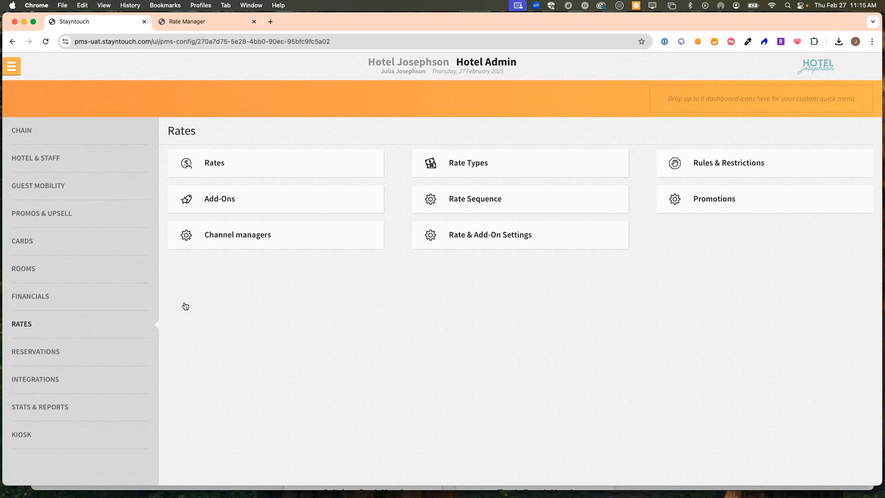
left_click(487, 204)
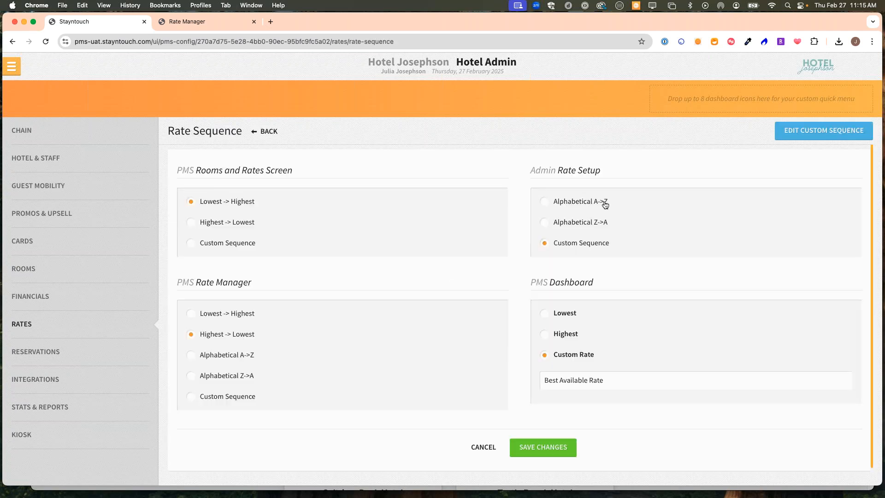
left_click(597, 206)
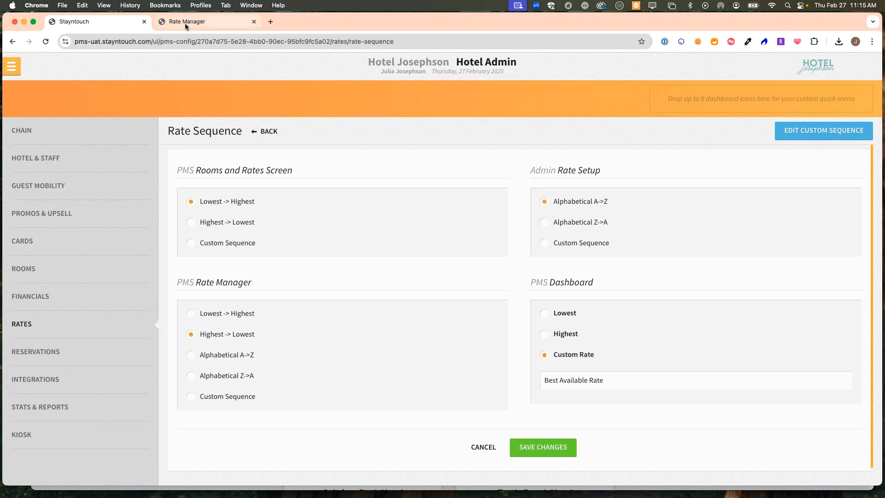
- In Rate Manager, review Standard 1 King Bed's 24 Feb and Standard 2 Queen Beds' 25 Feb prices, cancelling both
left_click(200, 27)
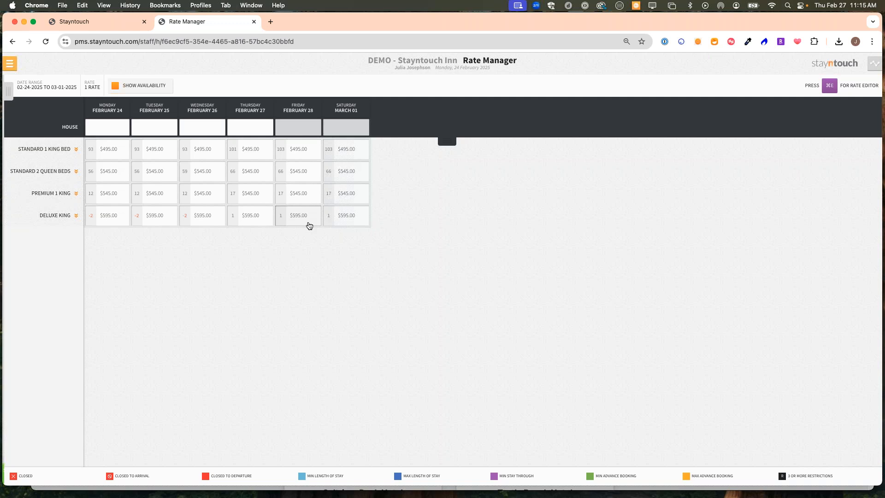
key("super+0")
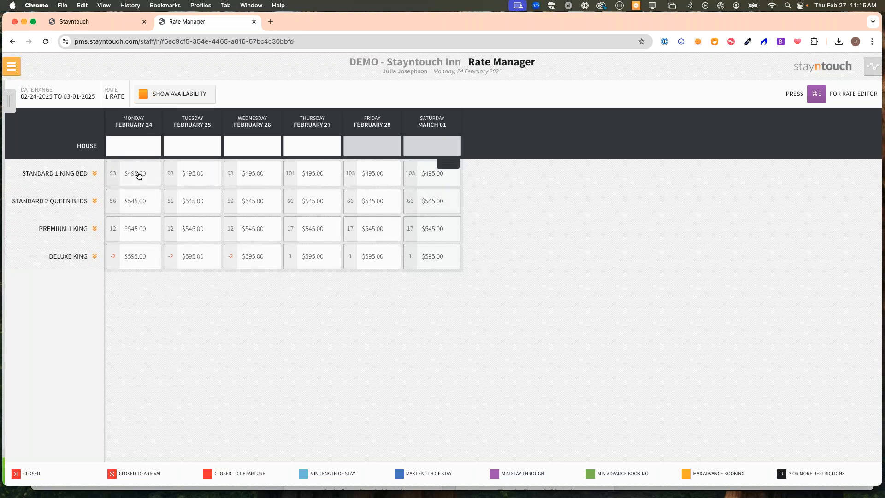
left_click(139, 177)
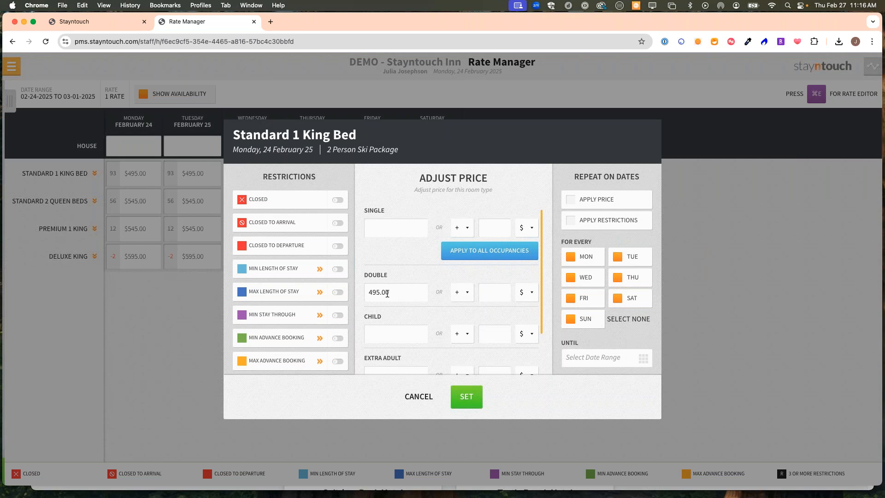
left_click(425, 400)
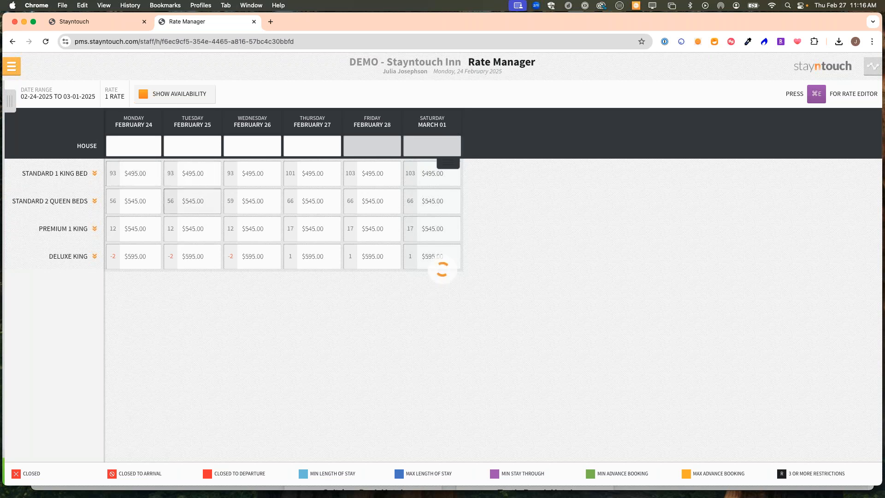
left_click(193, 201)
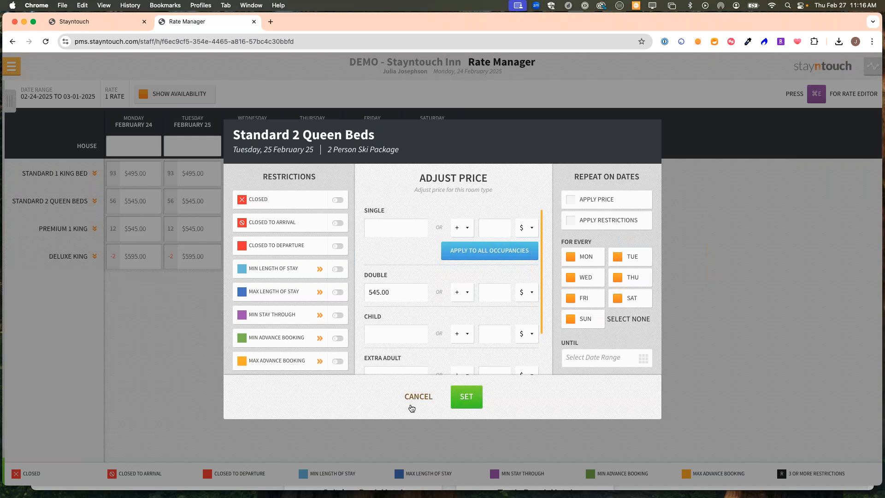
left_click(419, 397)
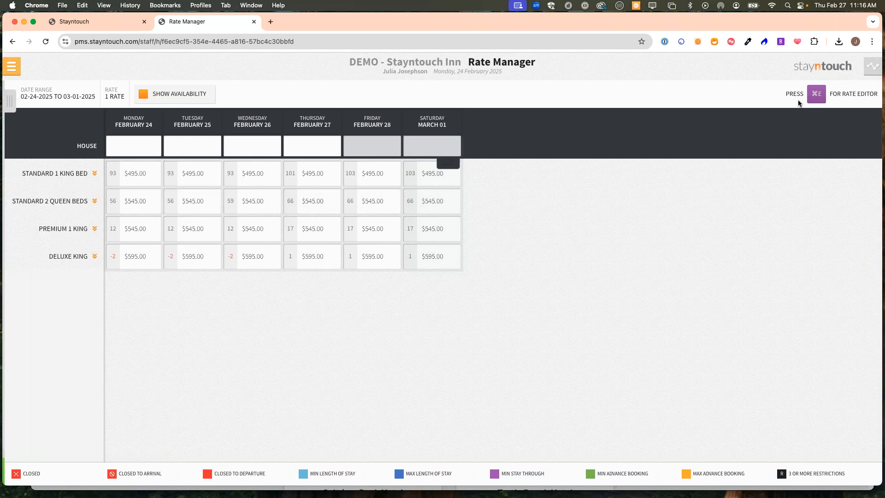
key("super+e")
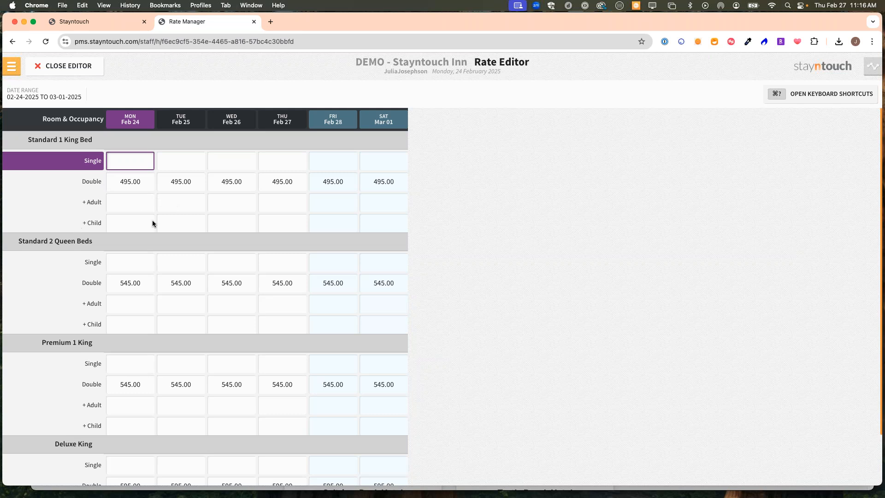
left_click(71, 70)
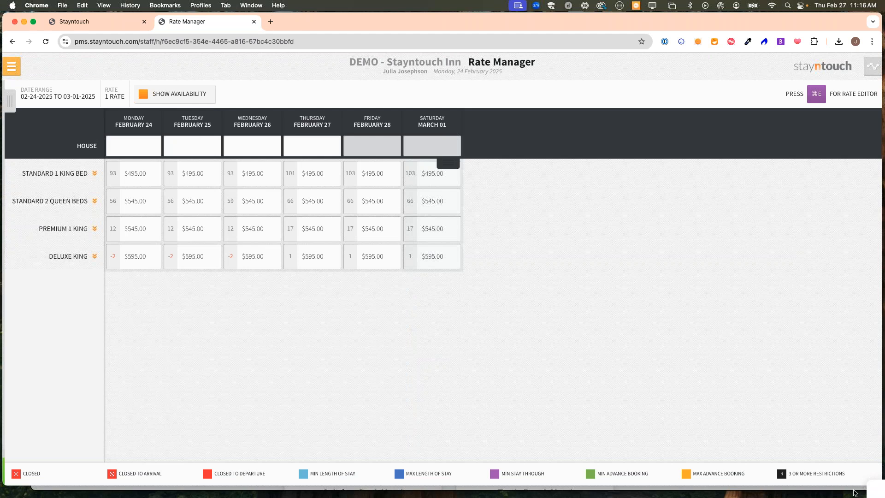
- Bring the Chain Dashboard forward and go to the Fireside Hotels Configuration page
left_click(854, 490)
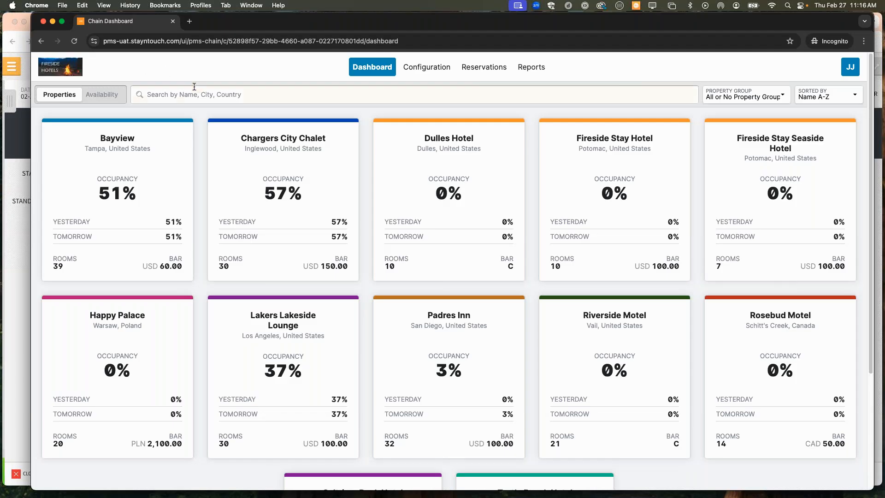
left_click_drag(259, 22, 247, 21)
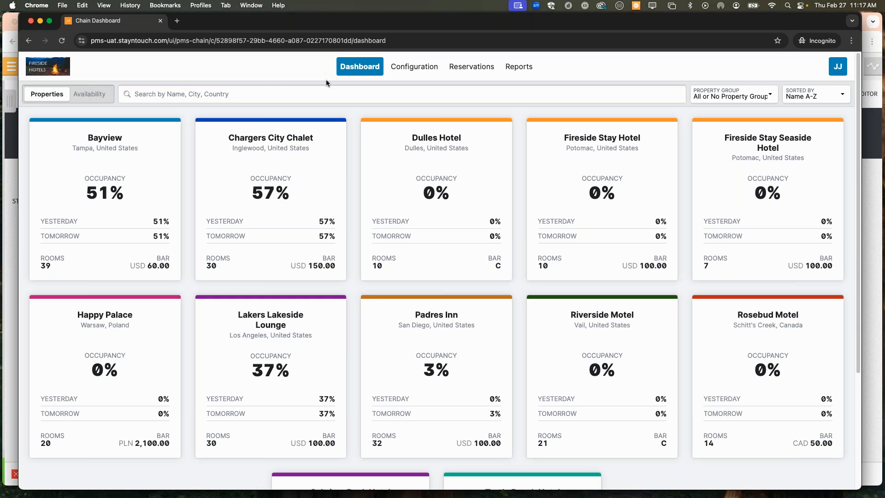
left_click(414, 68)
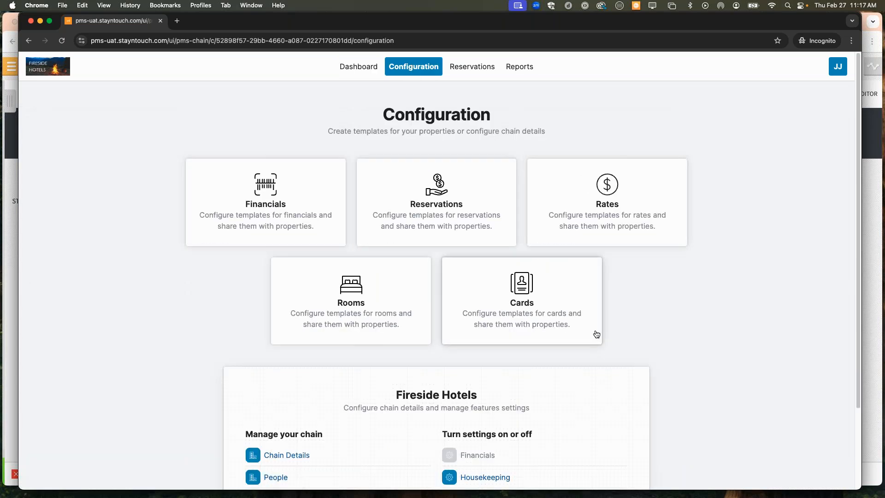
scroll(597, 332, "down", 2)
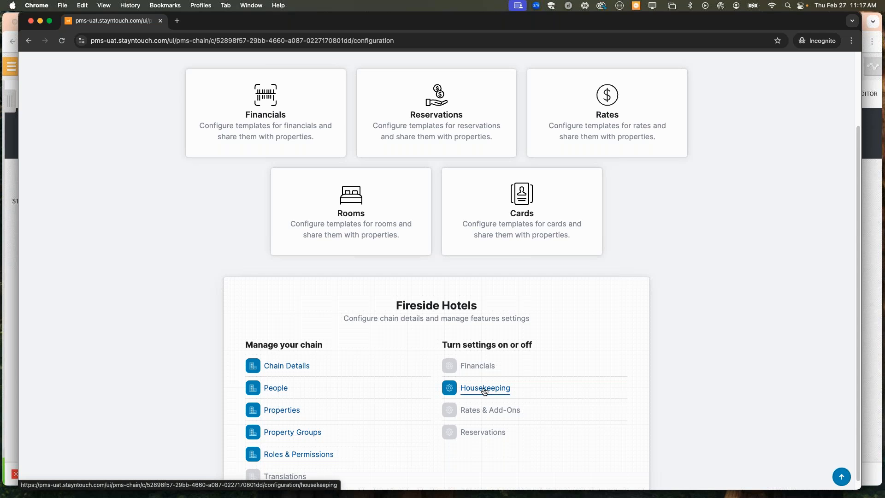
- Enable Use Chain Settings for Housekeeping, save, and confirm activation across all properties
left_click(485, 389)
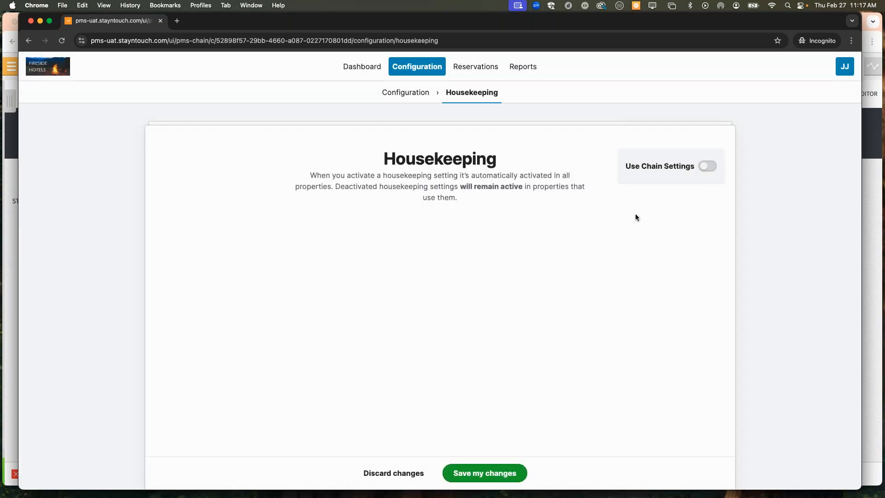
left_click(706, 166)
scroll(536, 272, "down", 5)
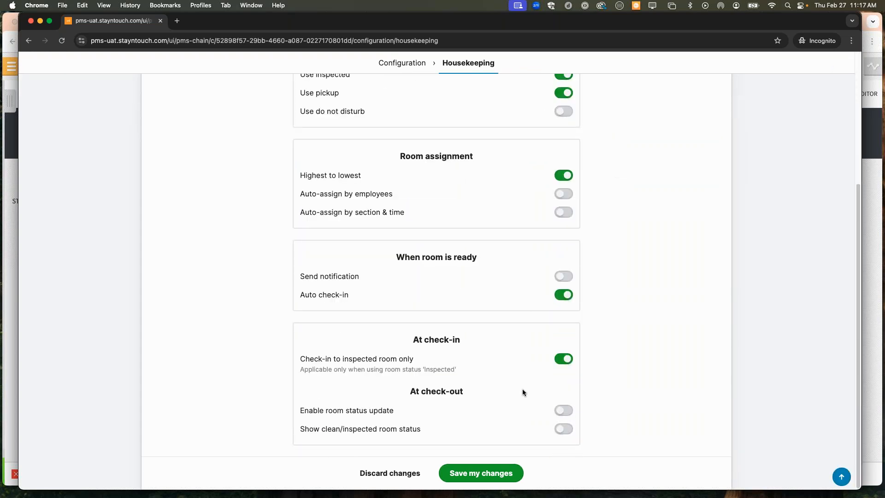
scroll(520, 413, "up", 6)
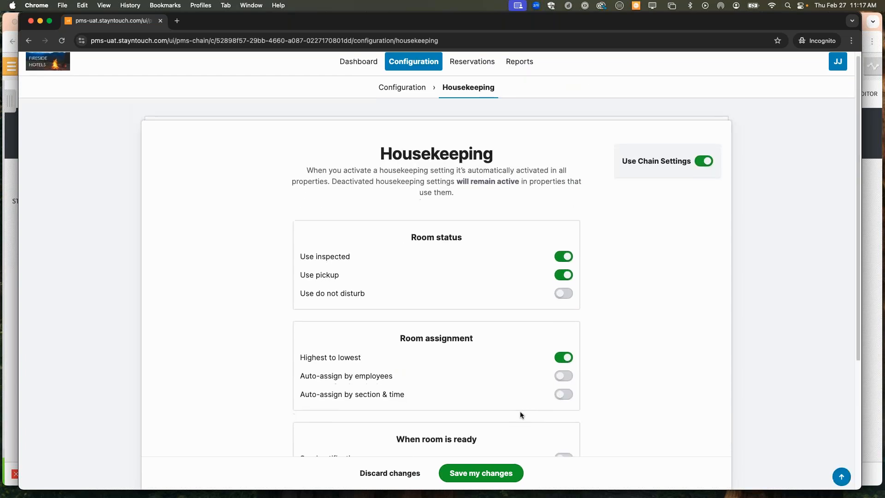
scroll(520, 411, "down", 6)
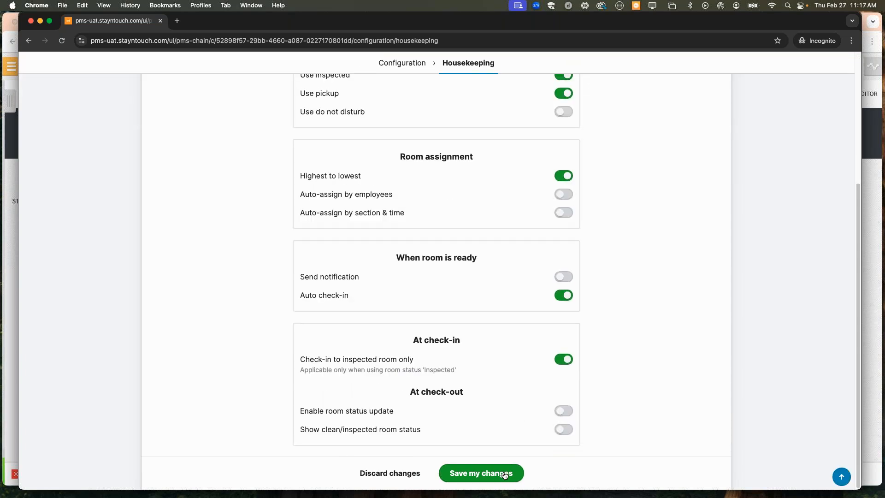
left_click(505, 475)
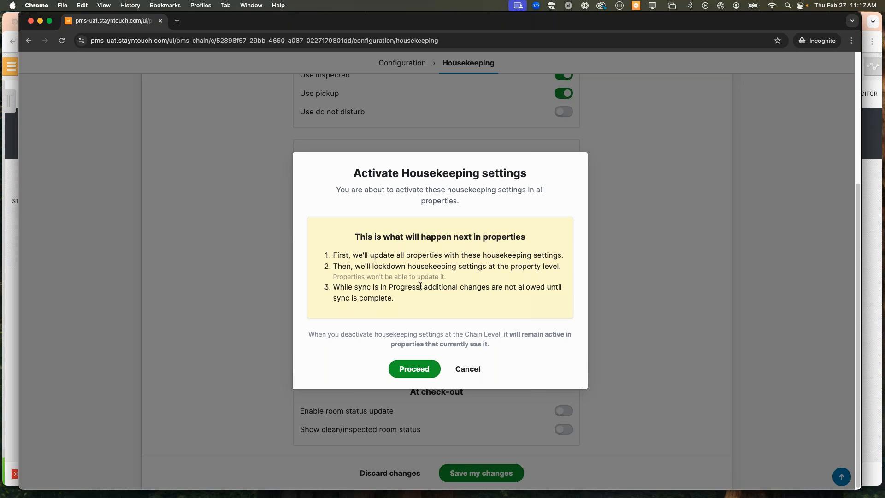
left_click(410, 374)
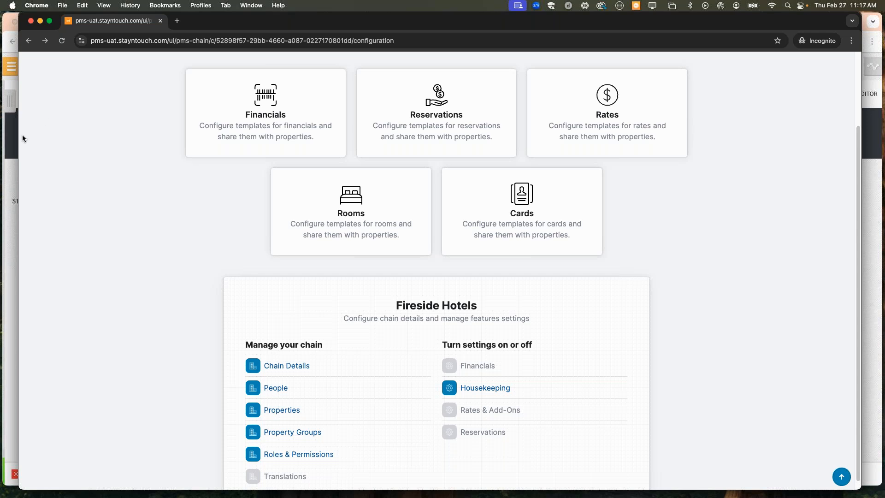
left_click(12, 172)
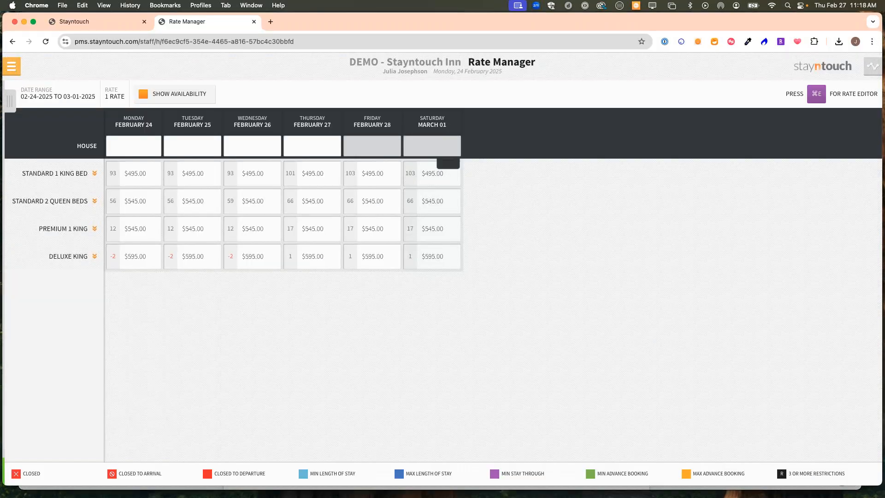
- Drag the Stayntouch PMS: Release Notes tab into the Rate Manager window as its third tab
left_click_drag(50, 19, 334, 26)
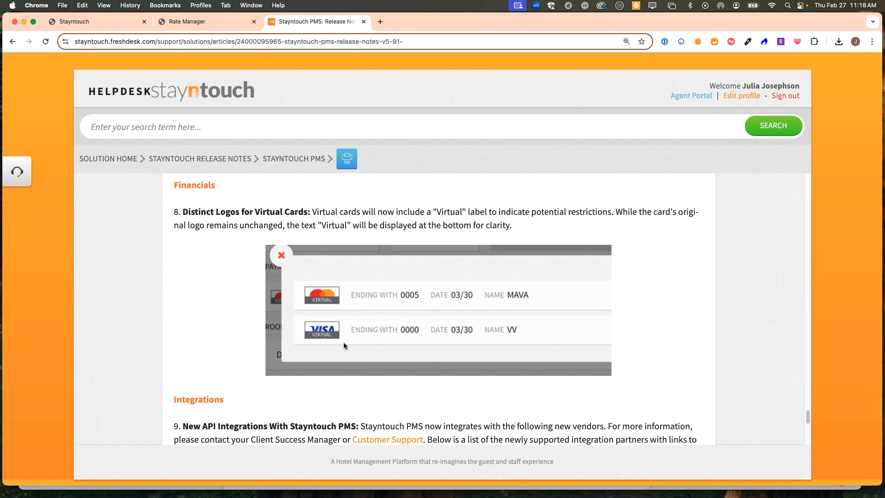
scroll(344, 342, "down", 5)
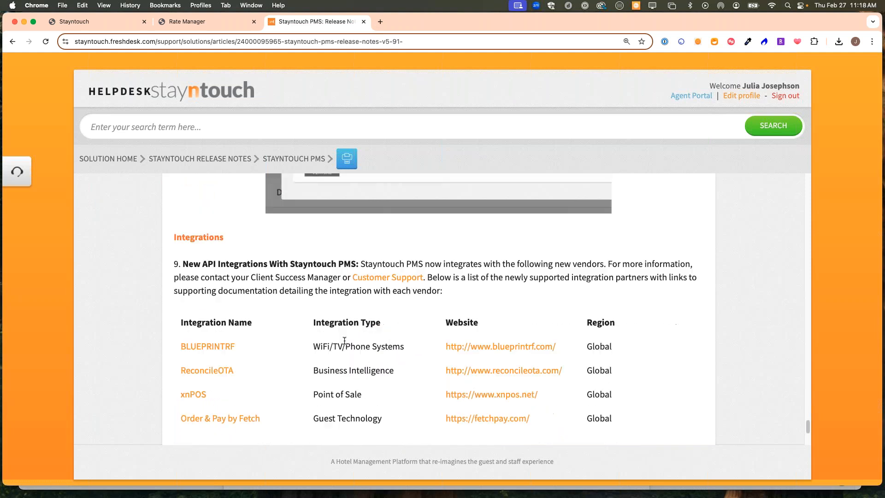
scroll(346, 327, "down", 1)
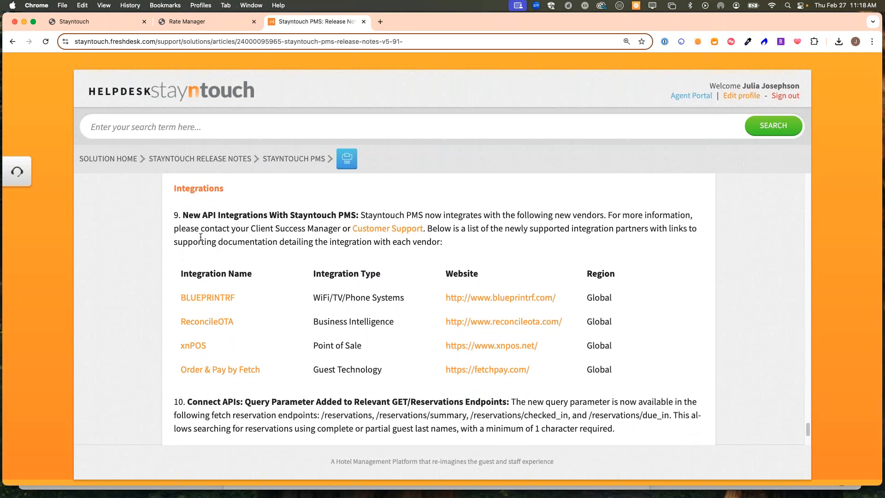
scroll(207, 230, "down", 1)
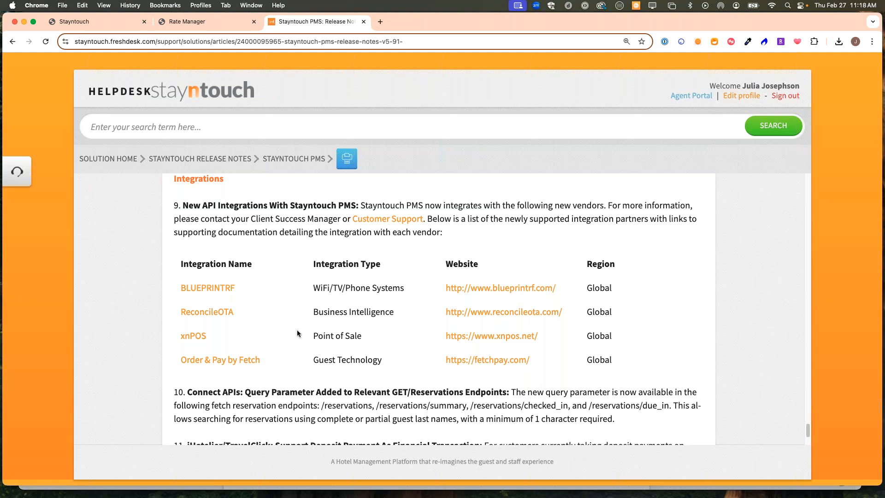
scroll(297, 333, "down", 1)
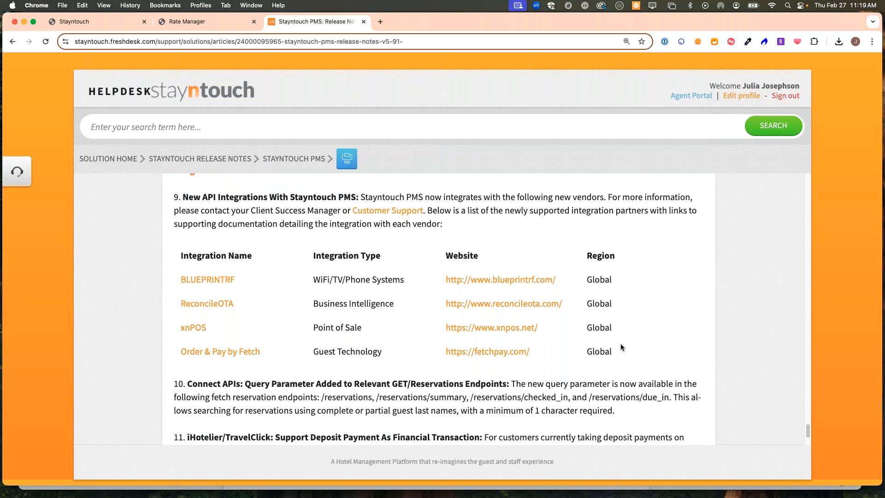
scroll(621, 347, "down", 3)
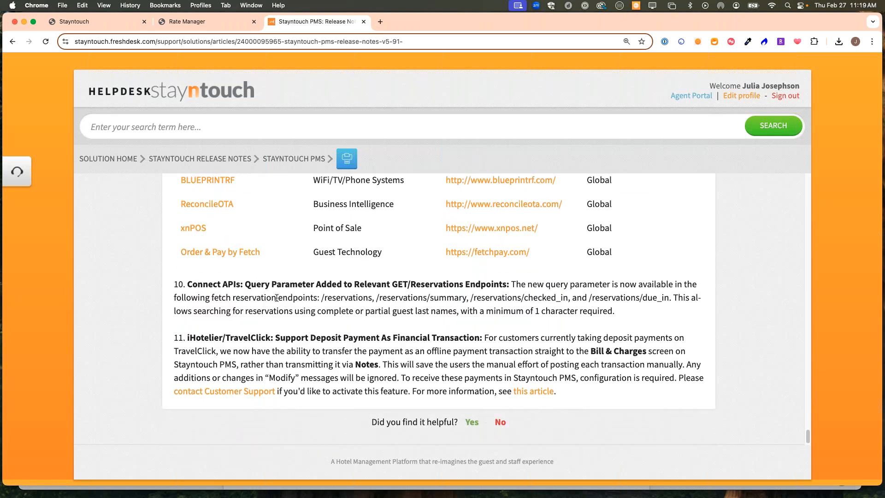